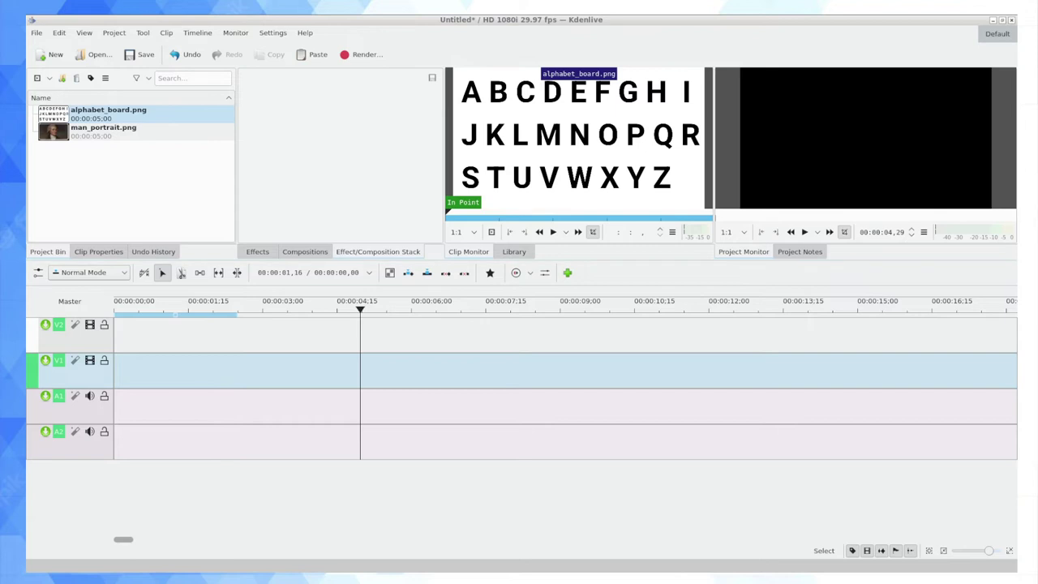
- Switch from Kdenlive to GIMP, where the 1920x1080 alphabet_board image is open
key("alt+Tab")
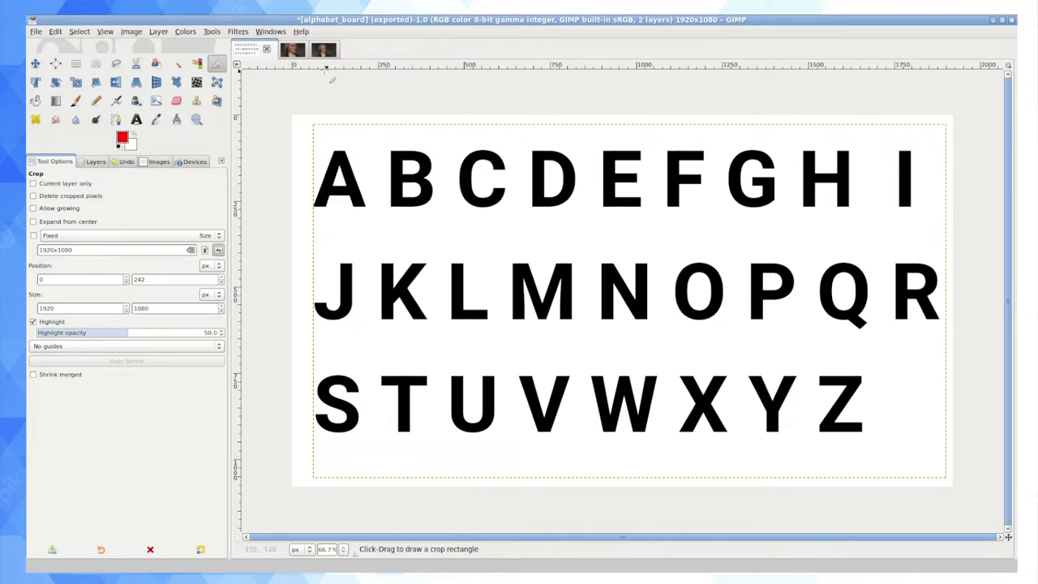
- Bring up the man_portrait image in GIMP and zoom in on it
left_click(293, 50)
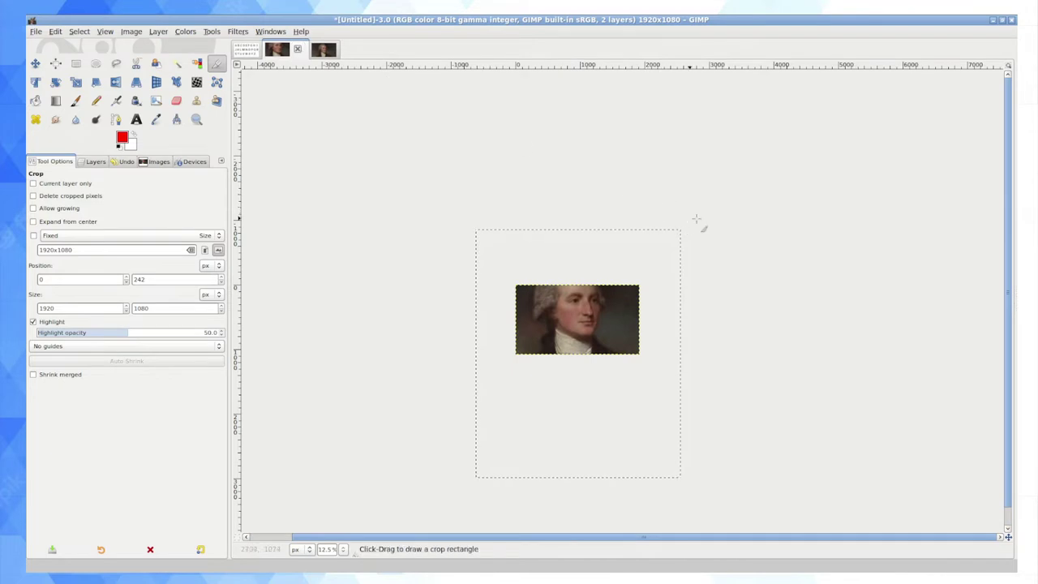
scroll(698, 221, "up", 2)
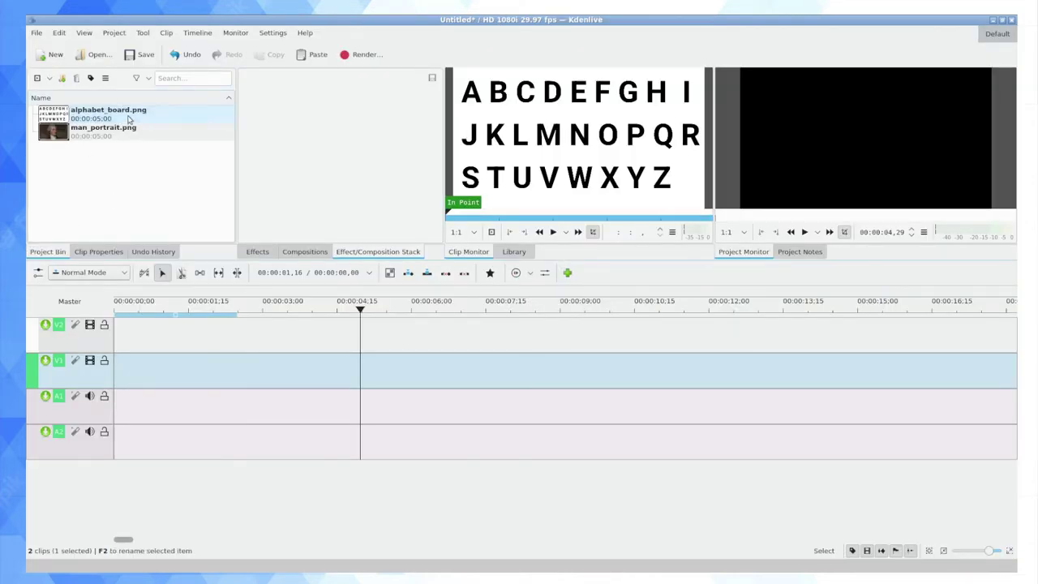
- Place alphabet_board.png at the start of V1 with a Fade in, then pick the Transform composition
left_click_drag(126, 119, 143, 365)
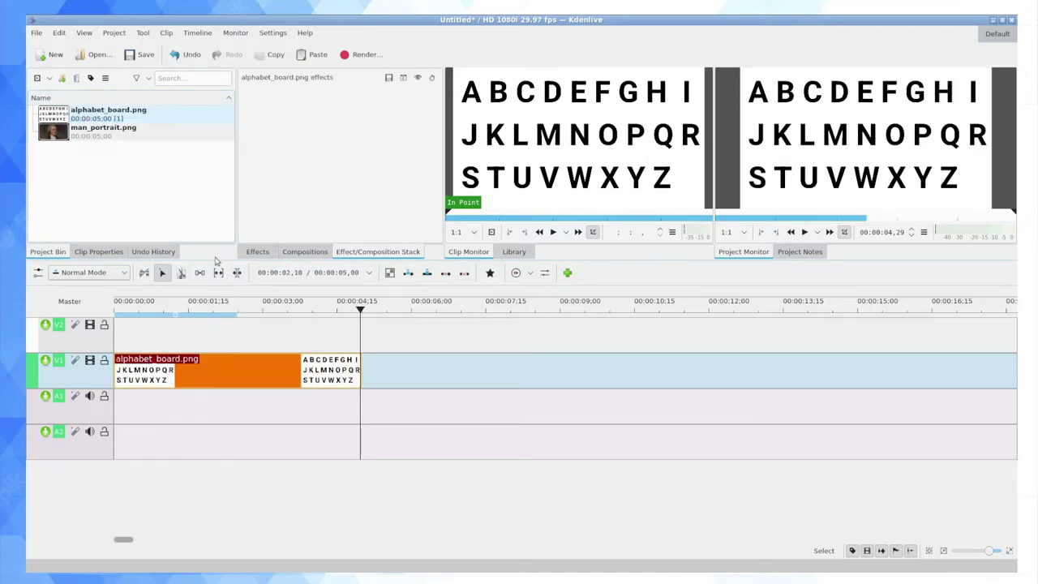
left_click(119, 363)
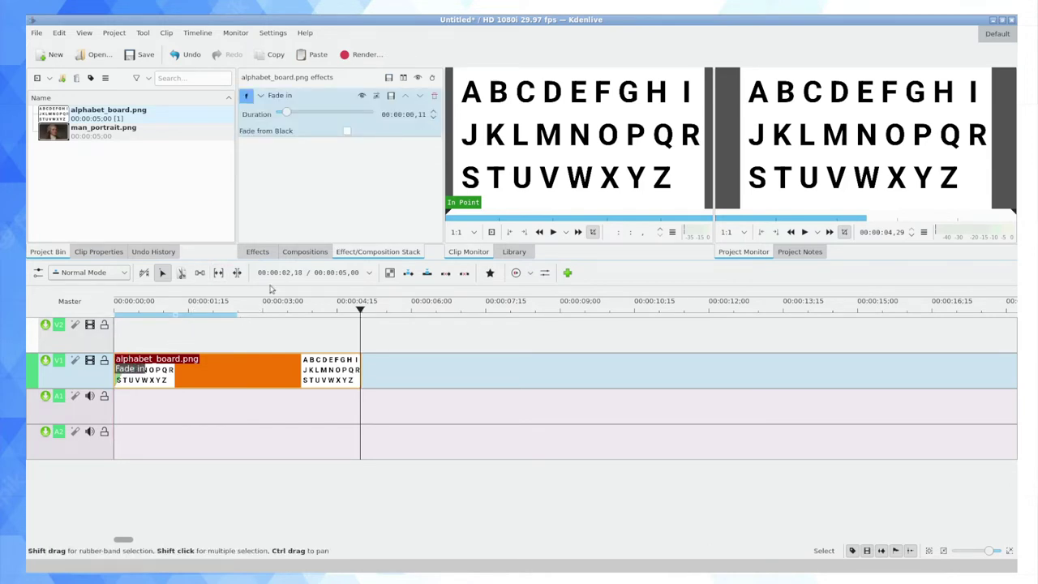
left_click(304, 252)
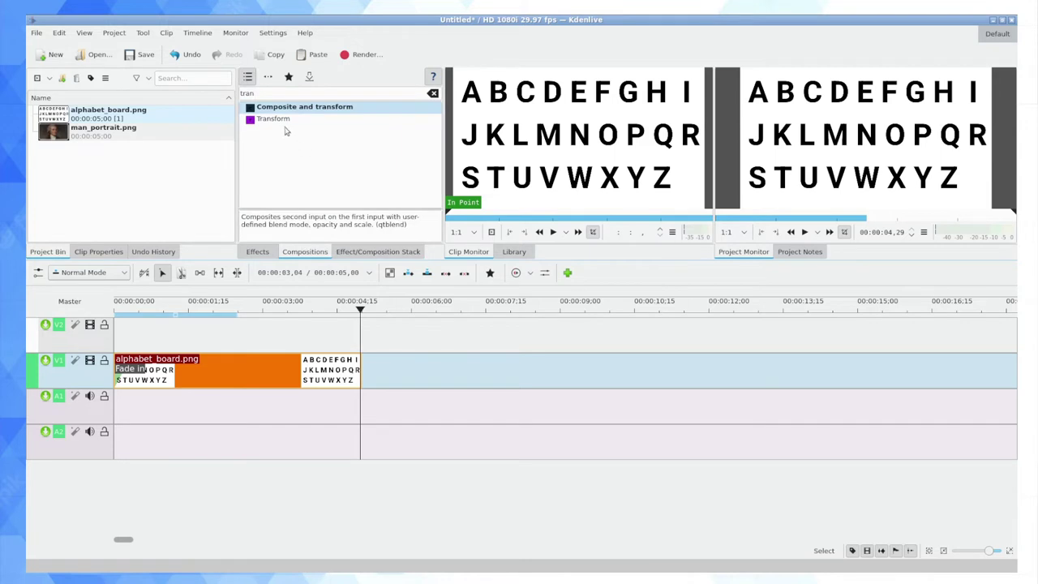
left_click(280, 120)
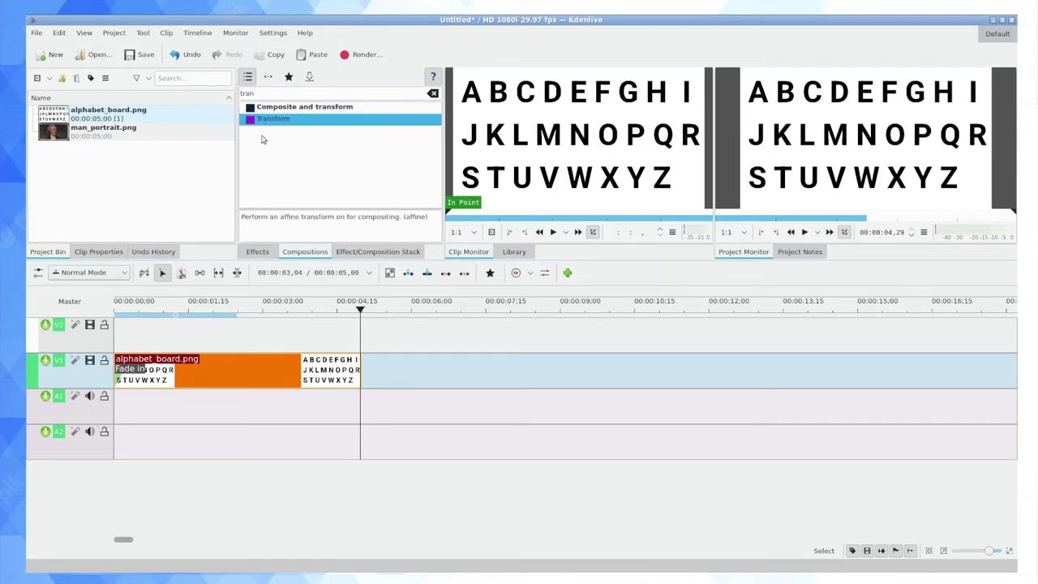
- Lengthen the alphabet_board clip to 00:06:14 and insert a Transform effect on it
left_click_drag(359, 368, 434, 368)
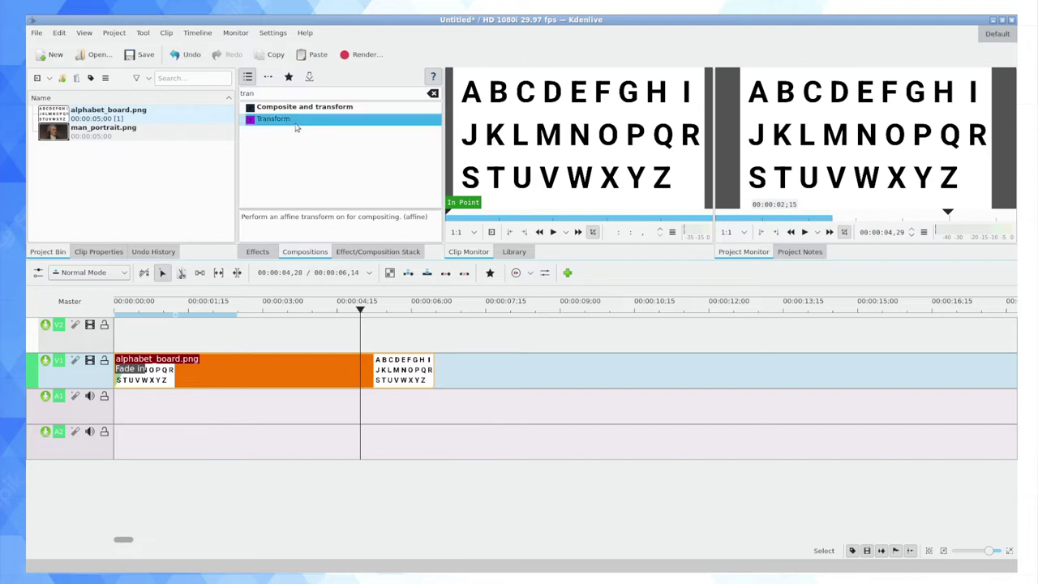
right_click(244, 367)
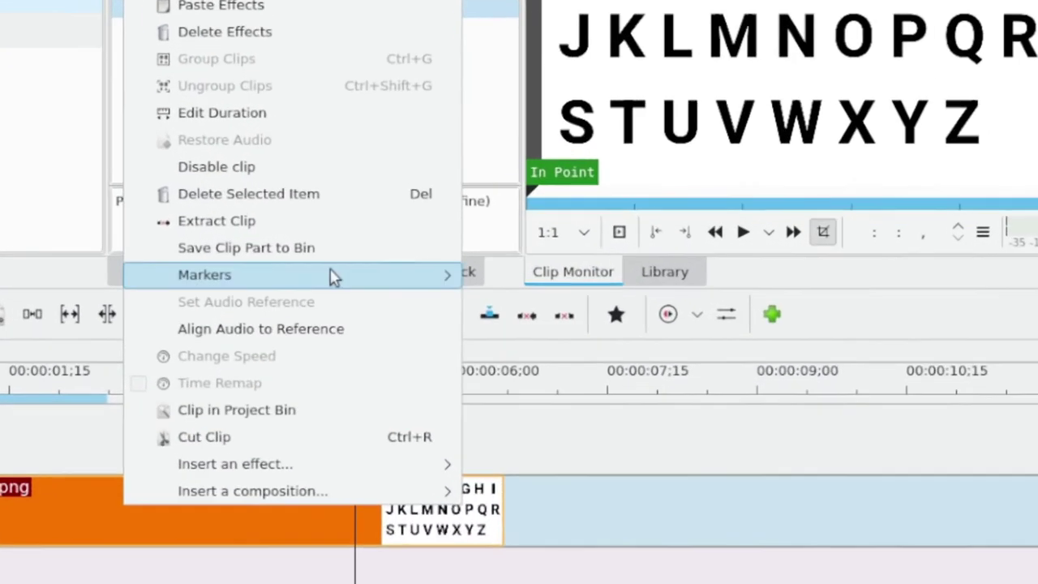
mouse_move(322, 499)
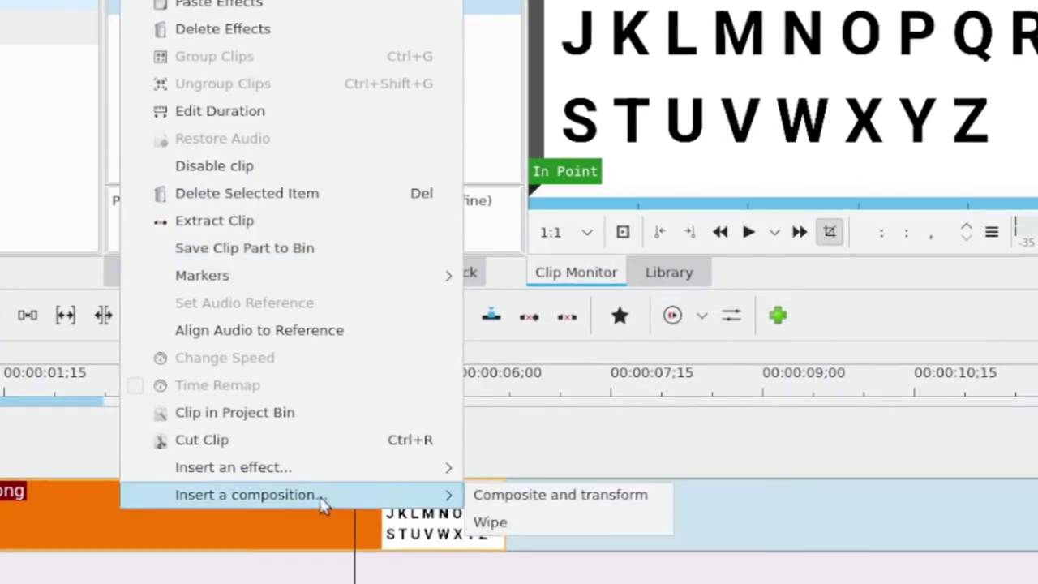
mouse_move(406, 474)
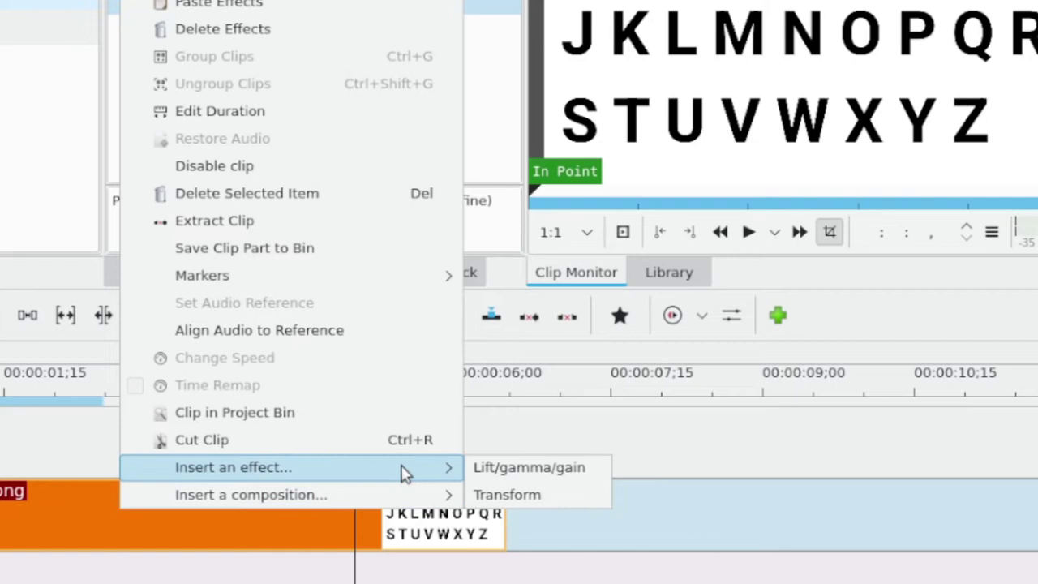
left_click(487, 497)
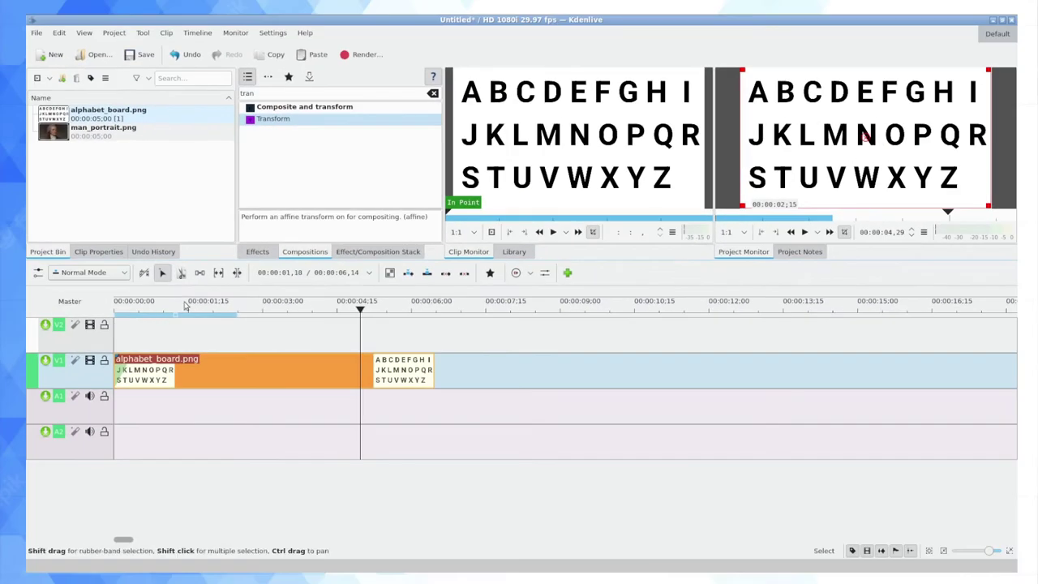
- Show the clip's Transform settings and scrub the effect's position to 00:00:01,00
left_click(185, 308)
left_click(254, 367)
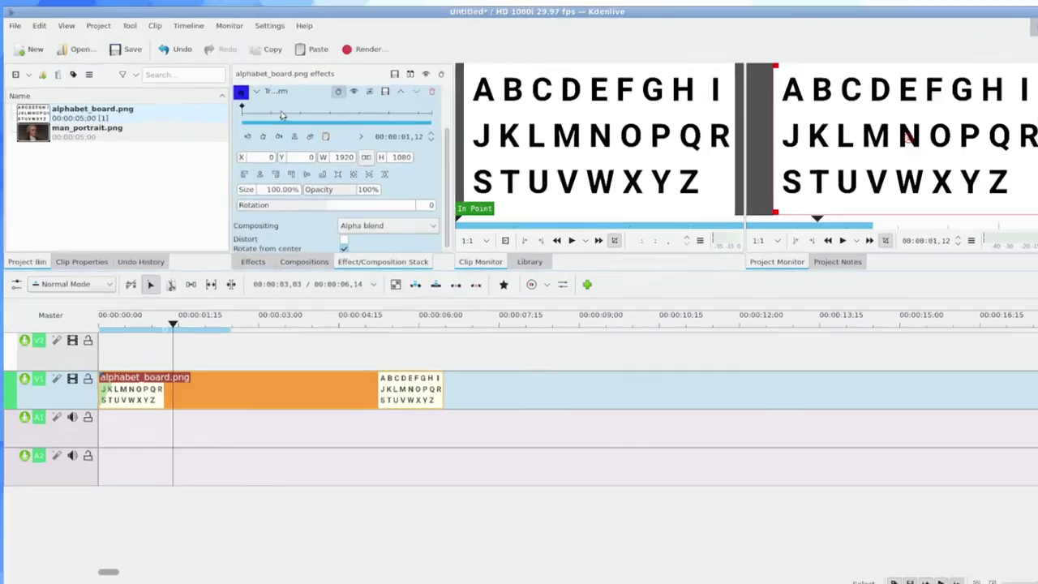
left_click_drag(284, 115, 418, 129)
mouse_move(531, 138)
left_mouse_down()
mouse_move(543, 139)
mouse_move(230, 115)
left_mouse_up()
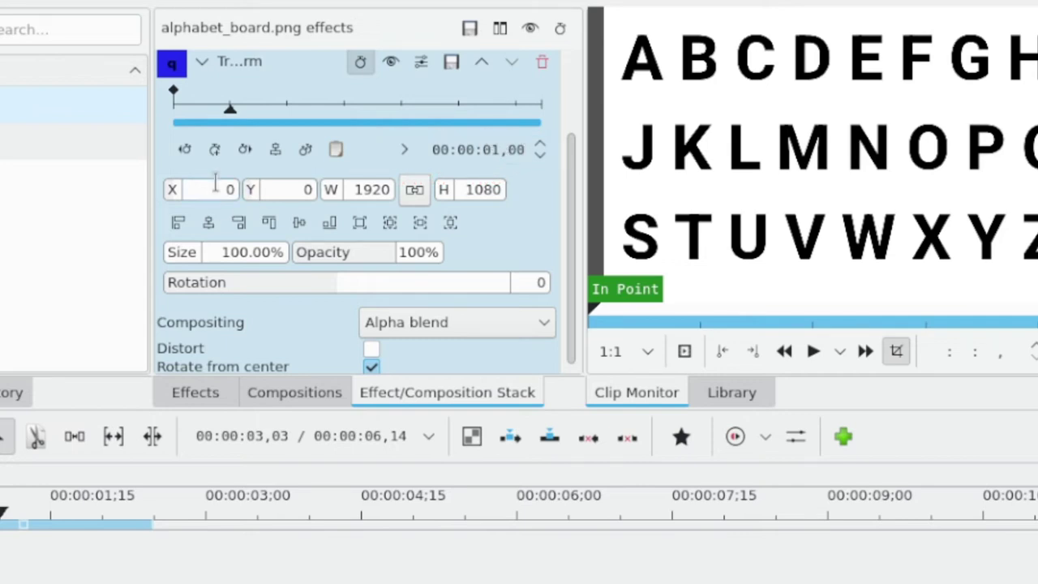
- Add Transform keyframes at 1 s (100%) and 2 s, enlarging the second to 154.54%
left_click(215, 152)
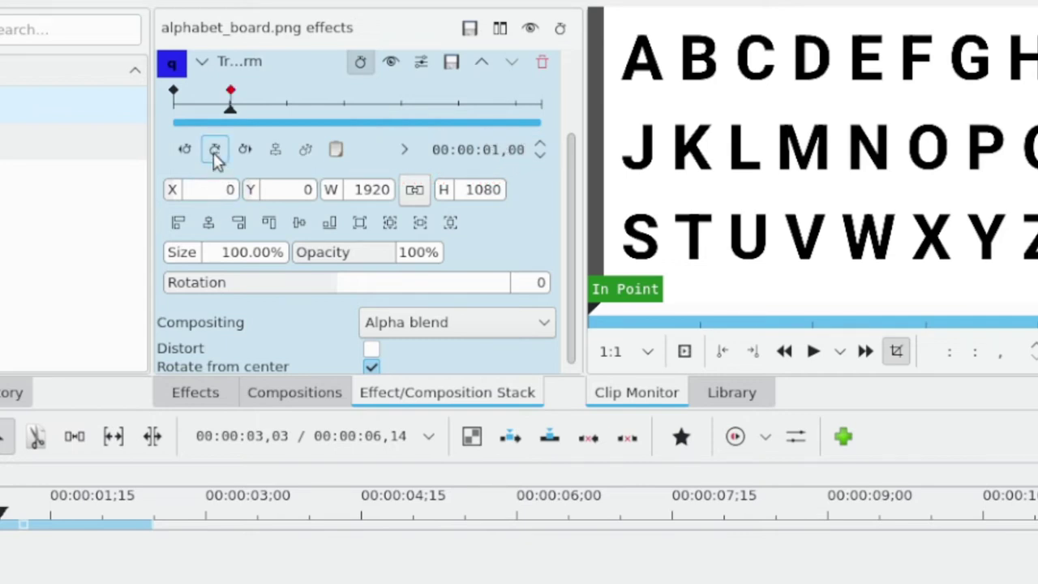
mouse_move(8, 523)
left_mouse_down()
mouse_move(155, 547)
mouse_move(102, 557)
left_mouse_up()
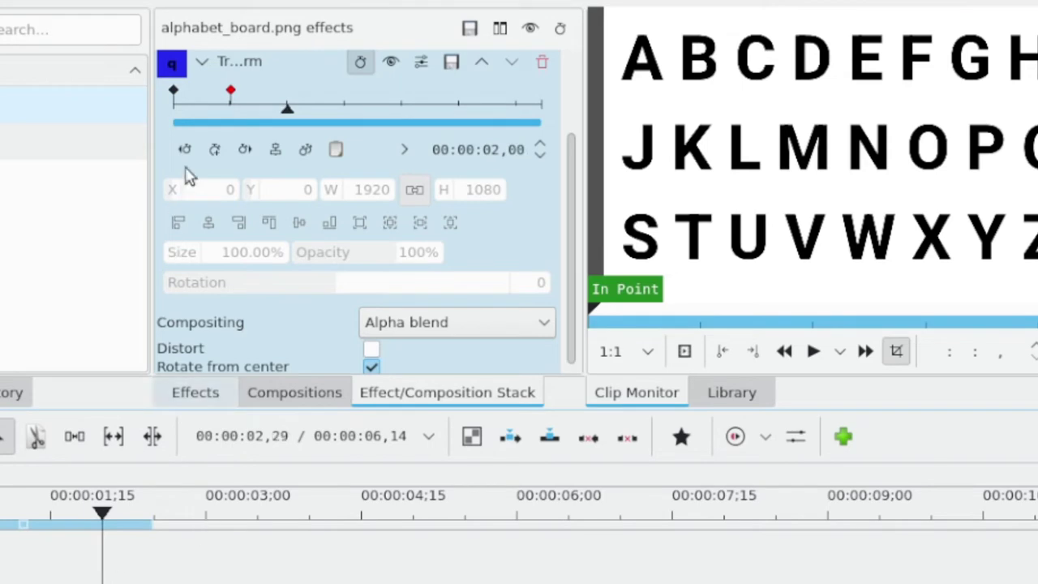
left_click(215, 151)
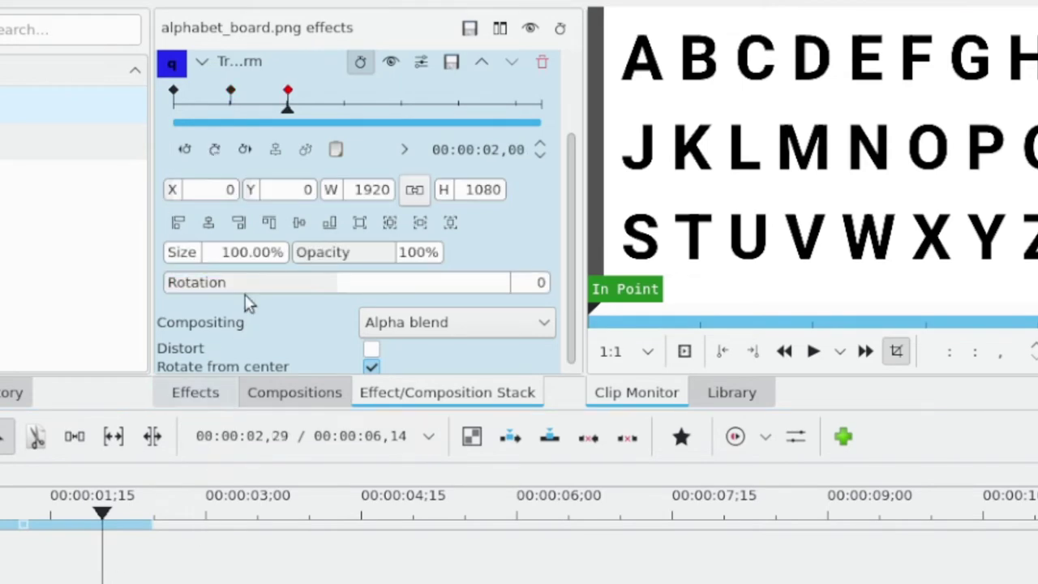
scroll(254, 252, "up", 5)
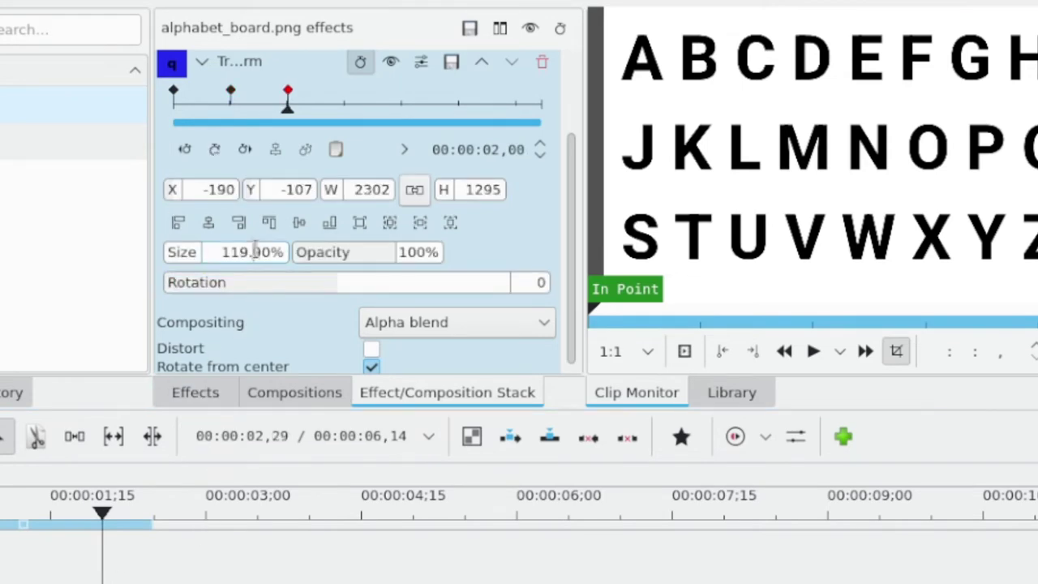
scroll(254, 252, "up", 1)
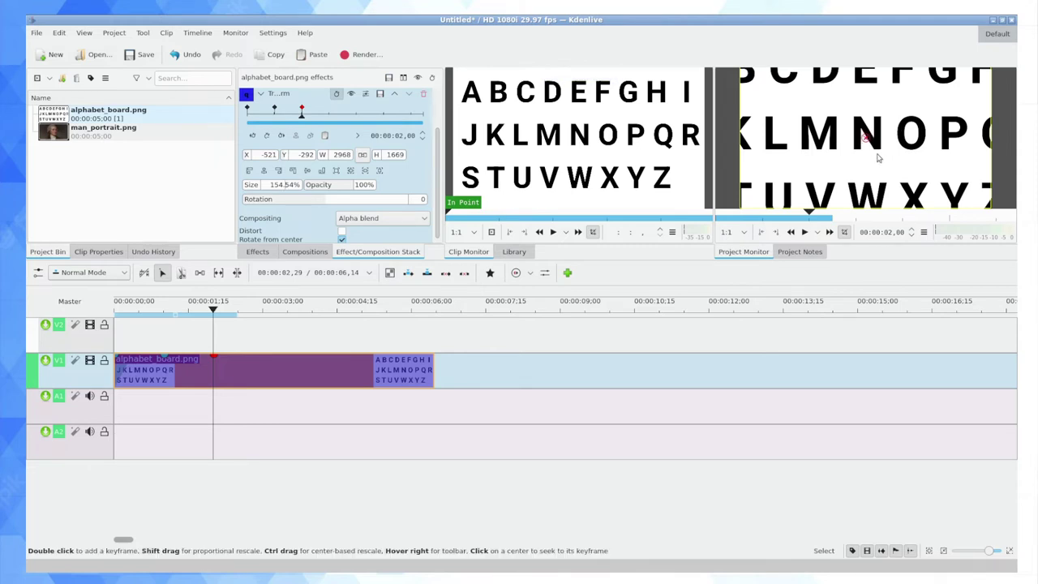
- Play the timeline from the start to preview the zoom into the letters
left_click(185, 310)
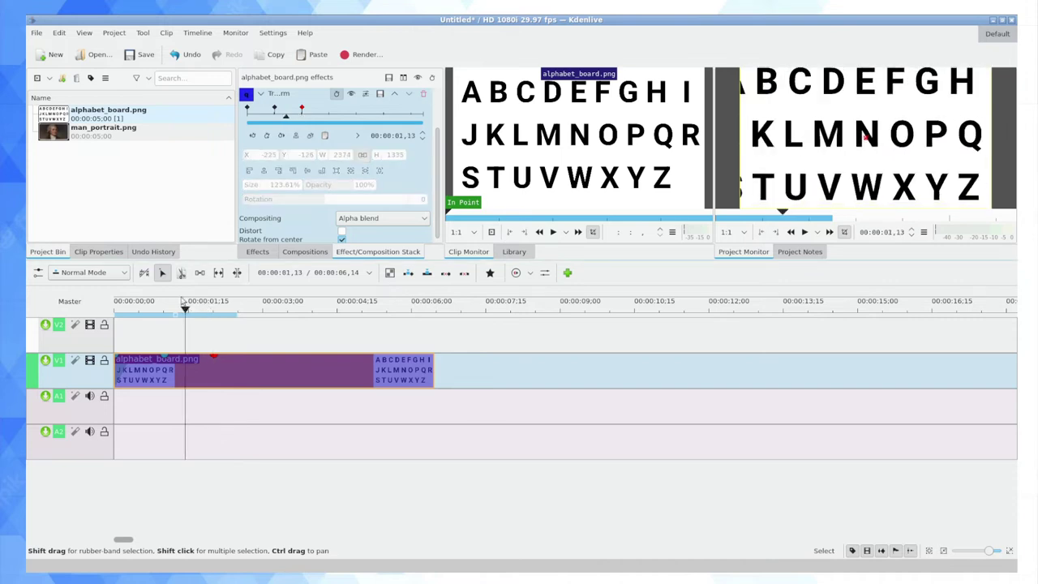
key("Home")
key("space")
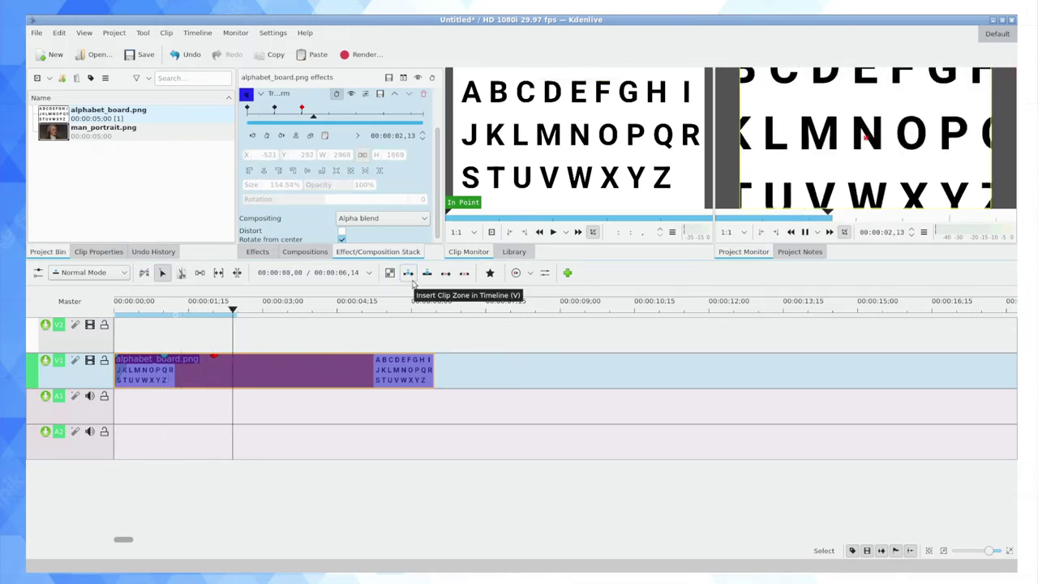
key("space")
key("Home")
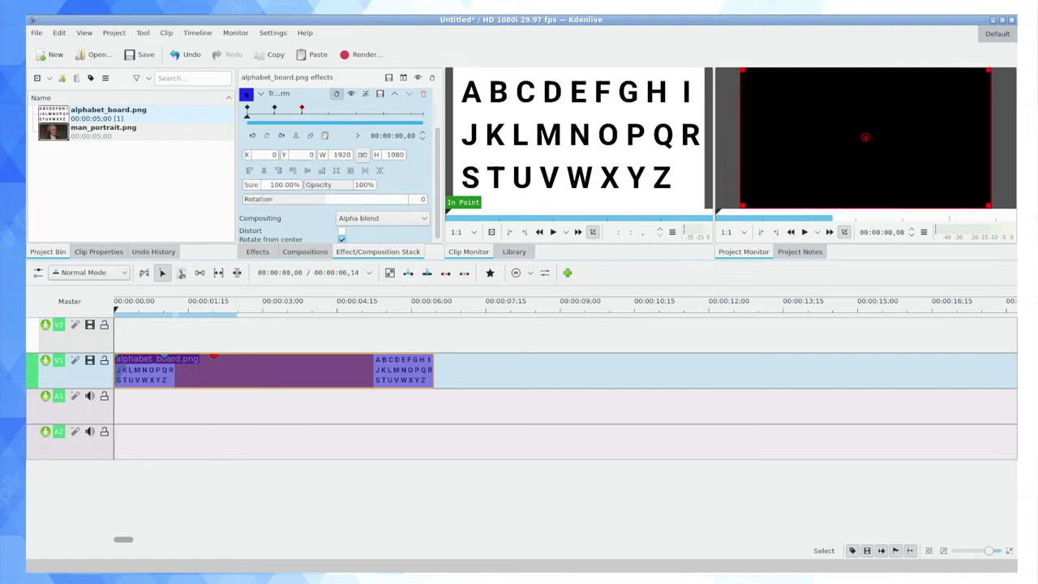
key("space")
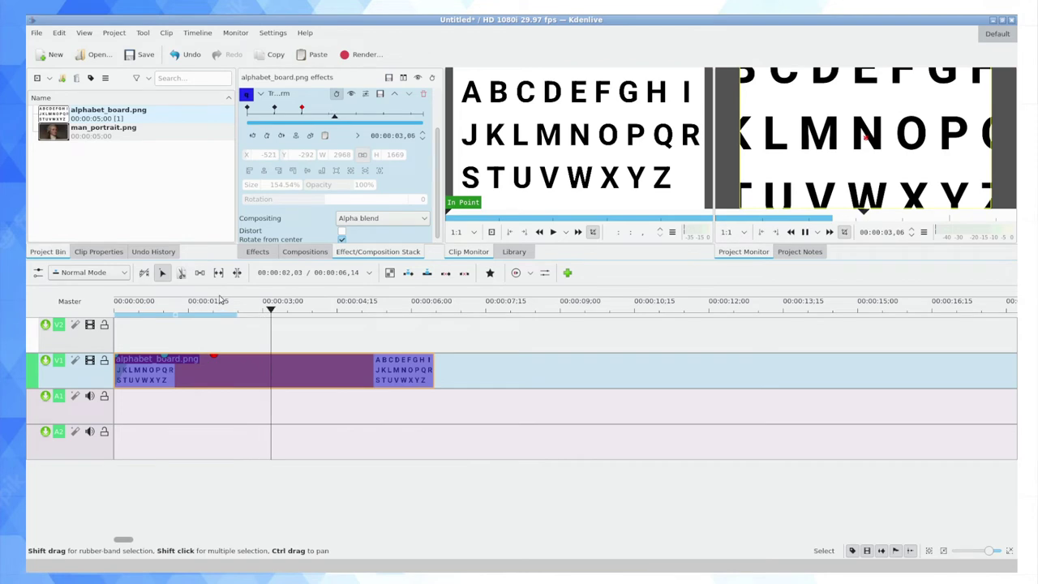
- Add keyframes at 3,15 and about 4 s, panning the enlarged board left to show L–Q
key("space")
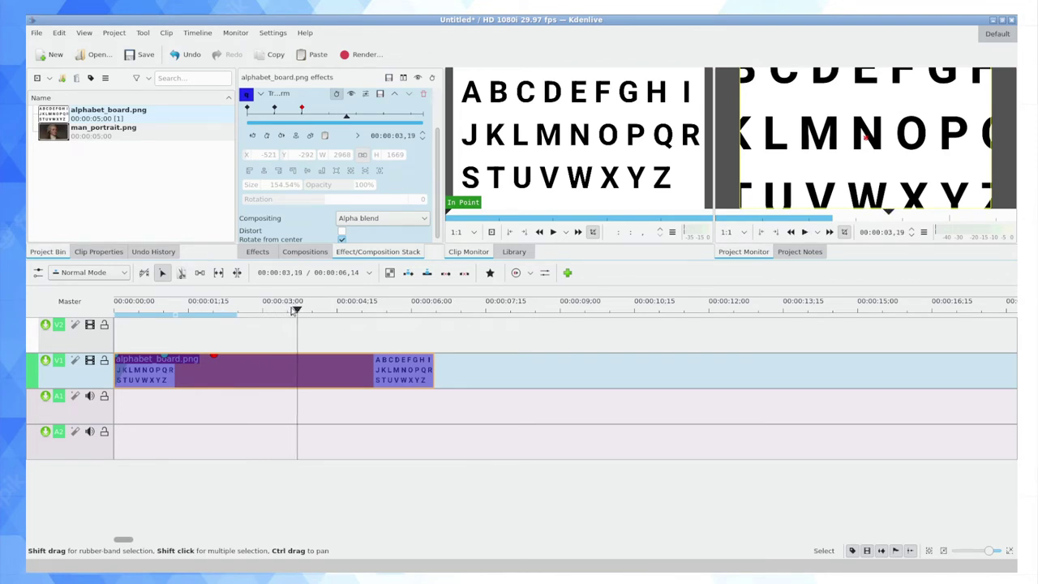
left_click_drag(295, 310, 287, 310)
left_click(266, 136)
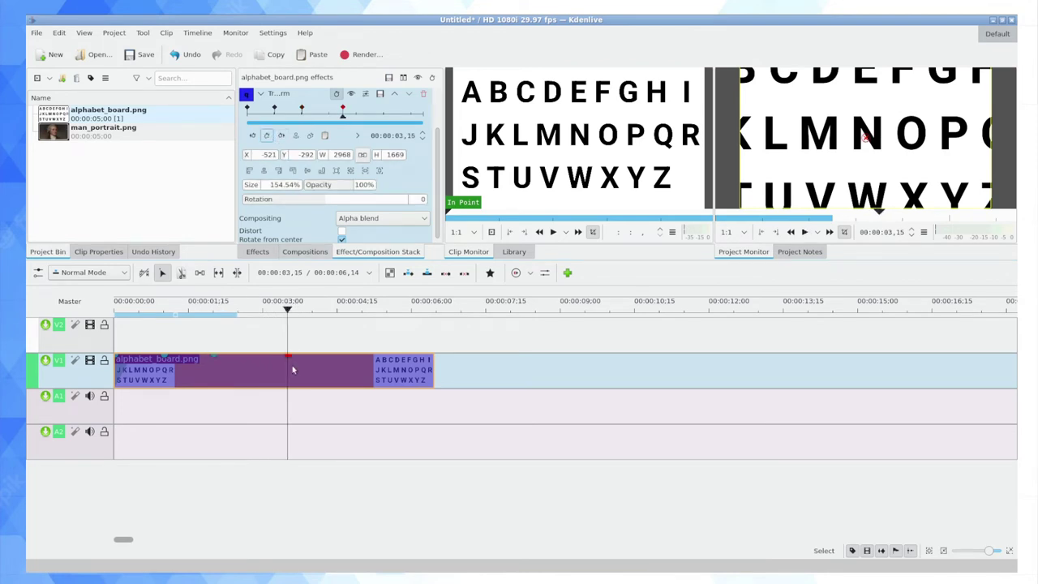
left_click_drag(289, 318, 323, 318)
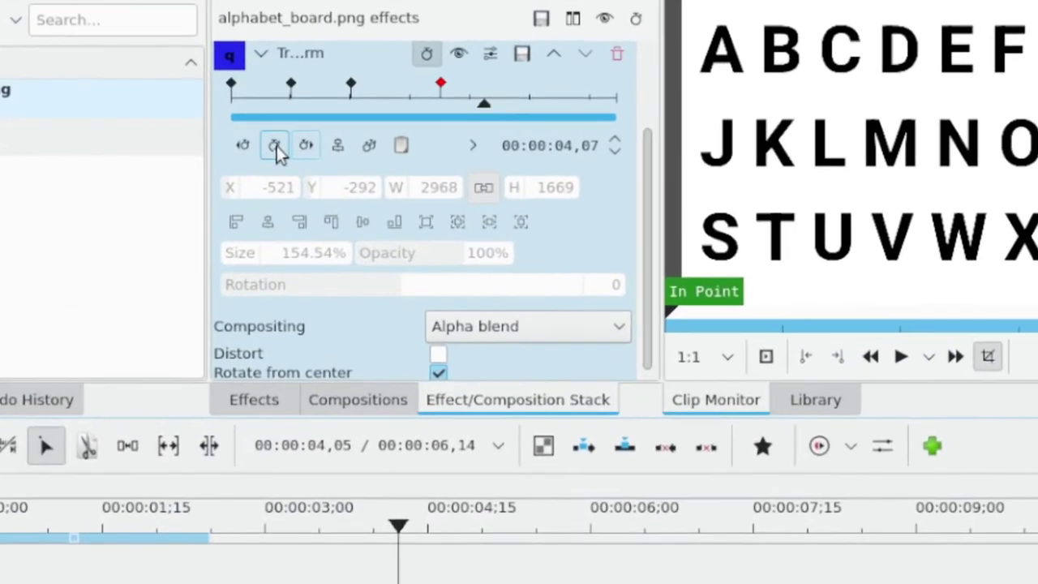
left_click(271, 140)
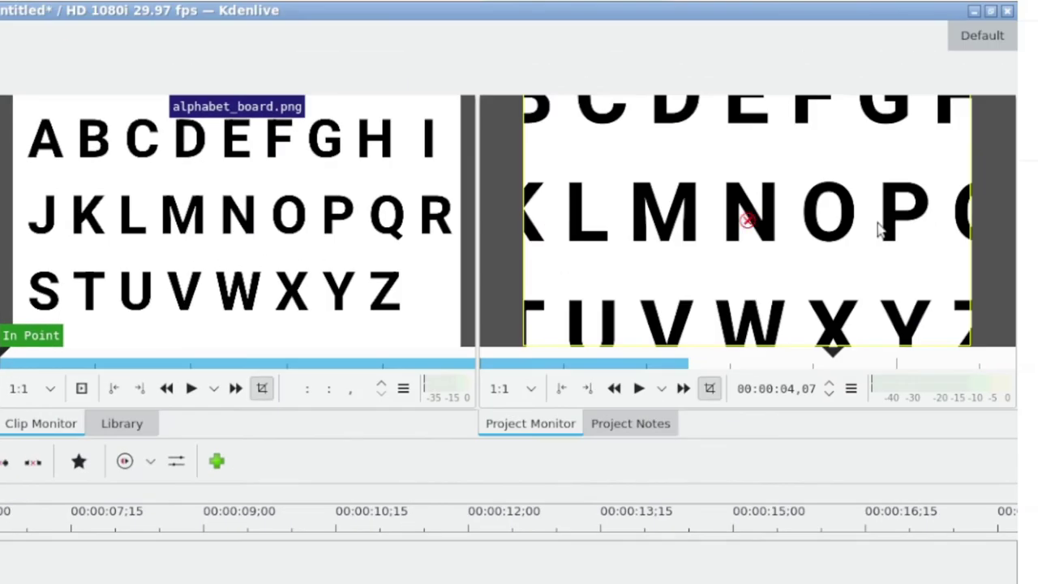
left_click_drag(746, 214, 719, 214)
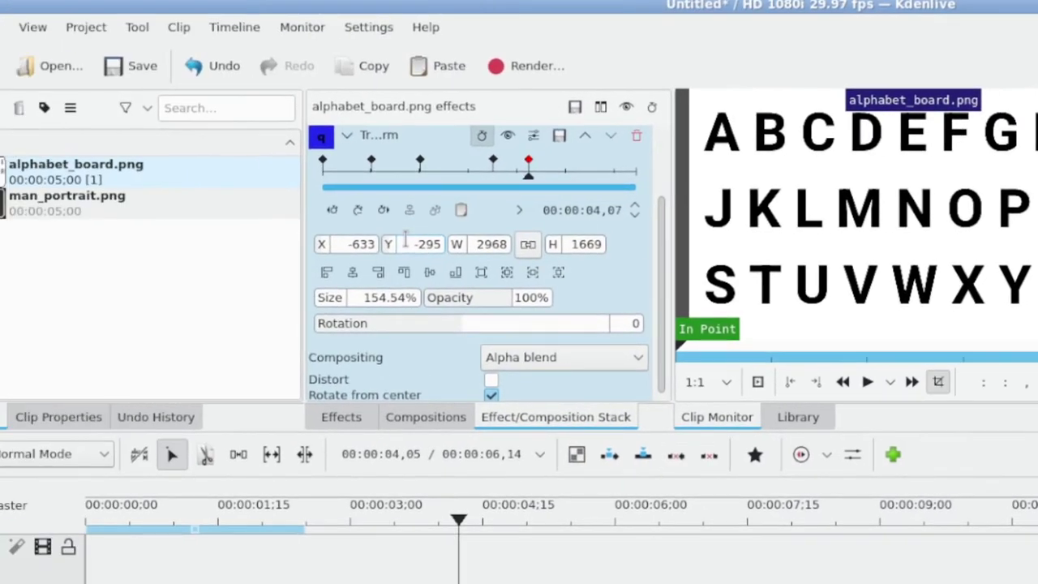
left_click(362, 506)
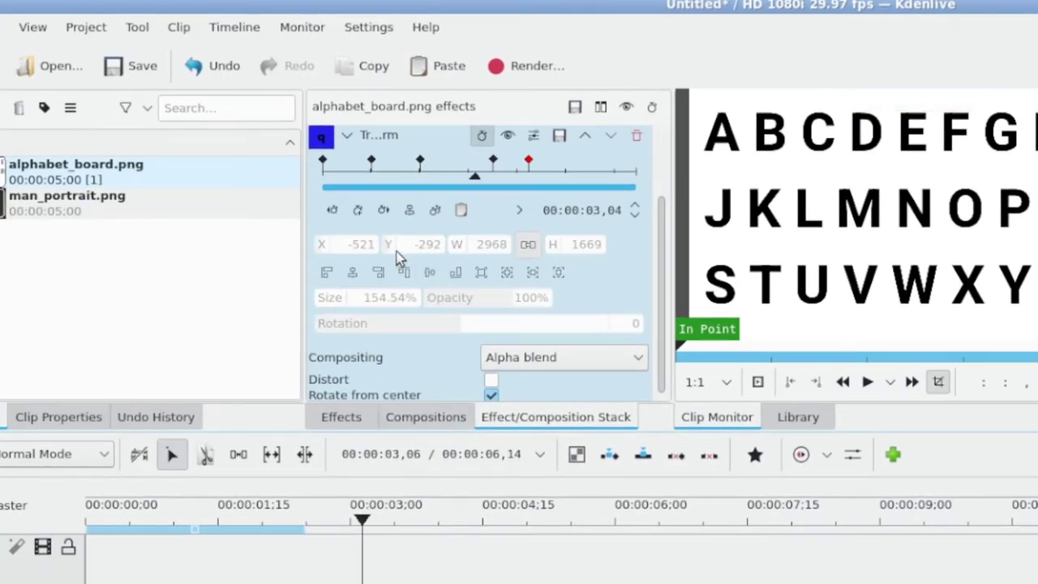
left_click(383, 210)
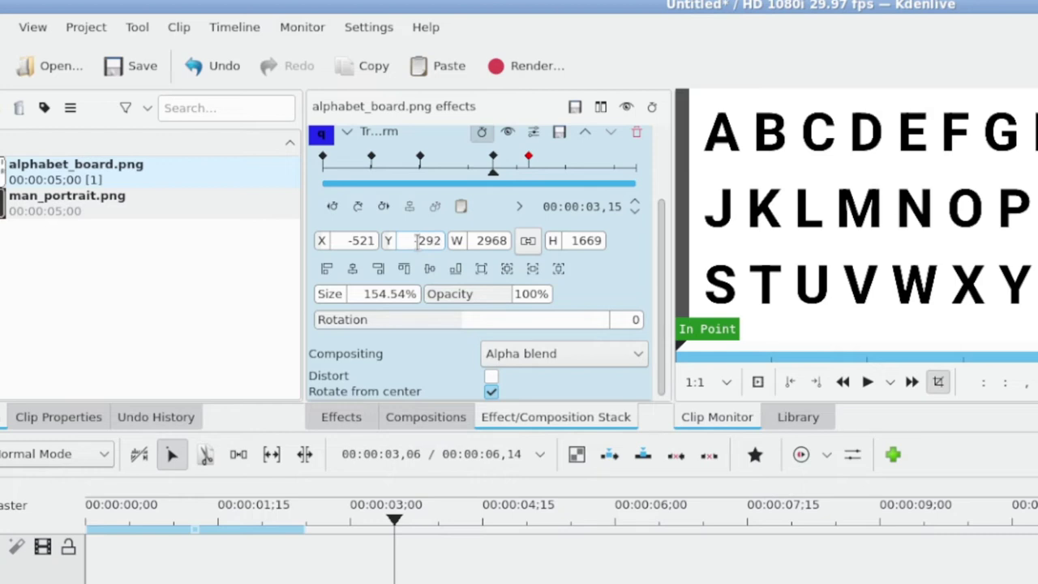
left_click(384, 206)
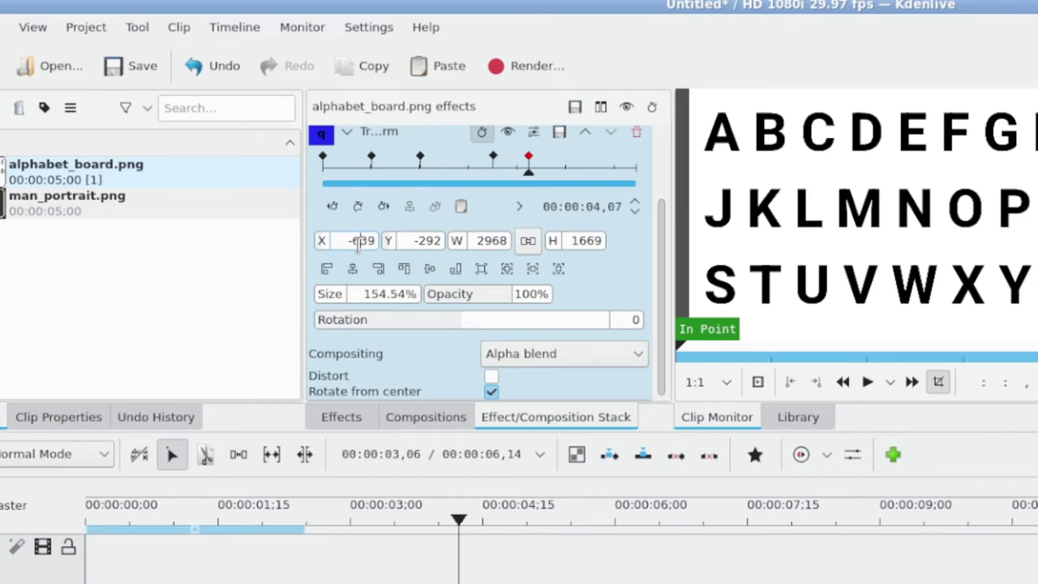
scroll(357, 240, "down", 12)
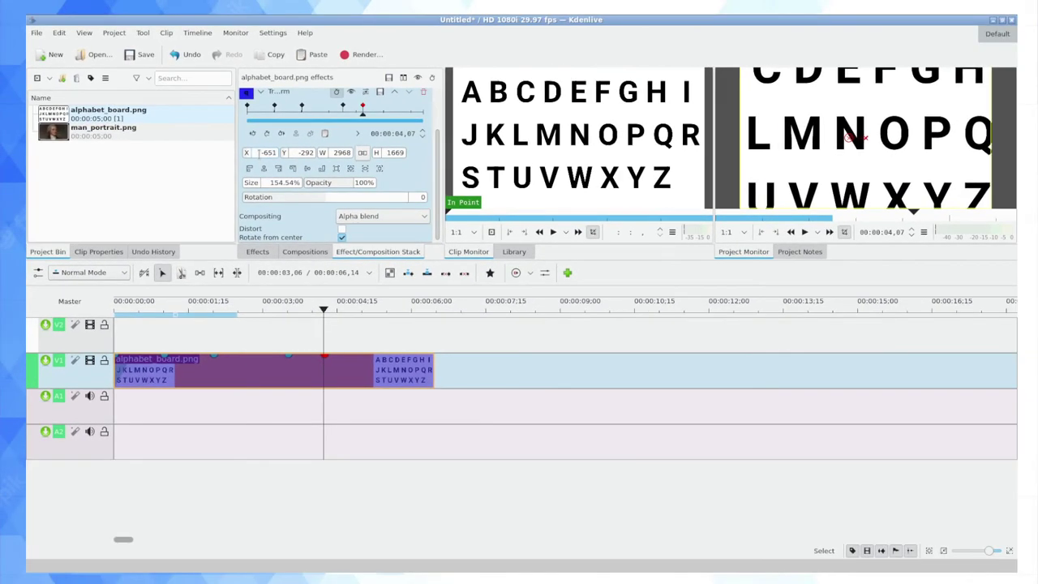
- On the 4,07 keyframe, set the Transform X position to -728
scroll(260, 153, "down", 19)
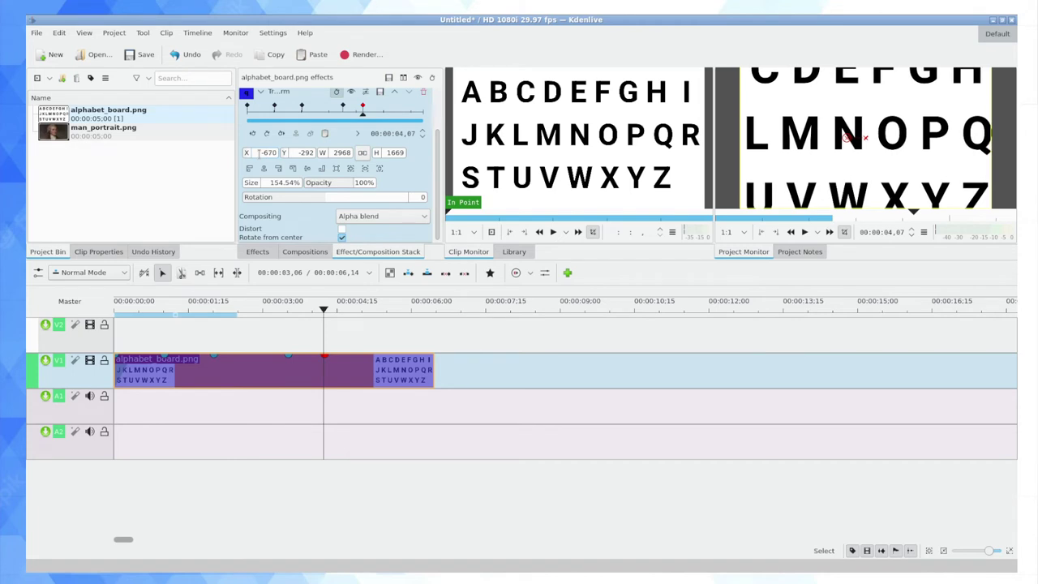
scroll(260, 152, "down", 18)
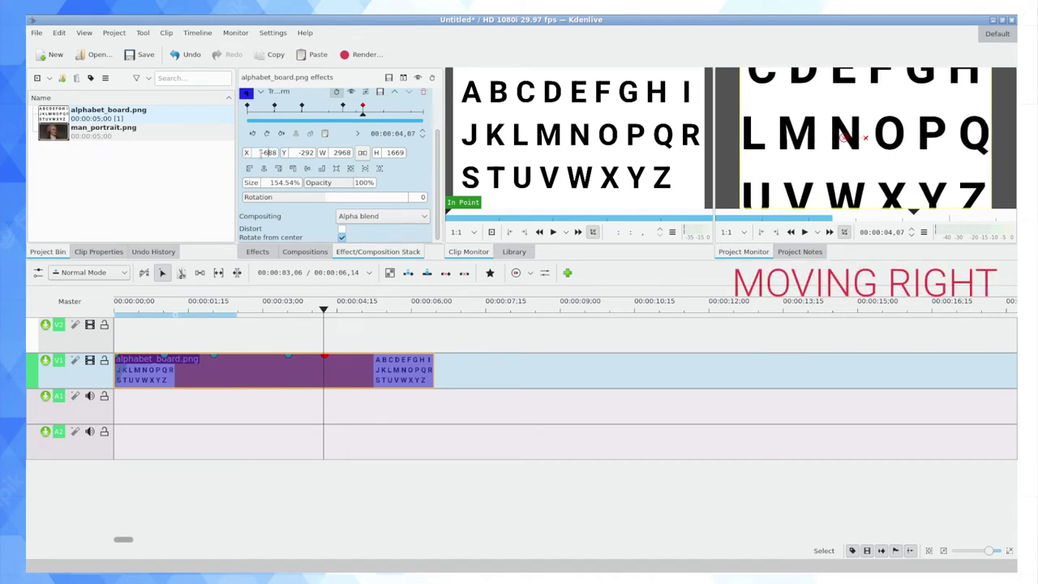
scroll(261, 153, "down", 18)
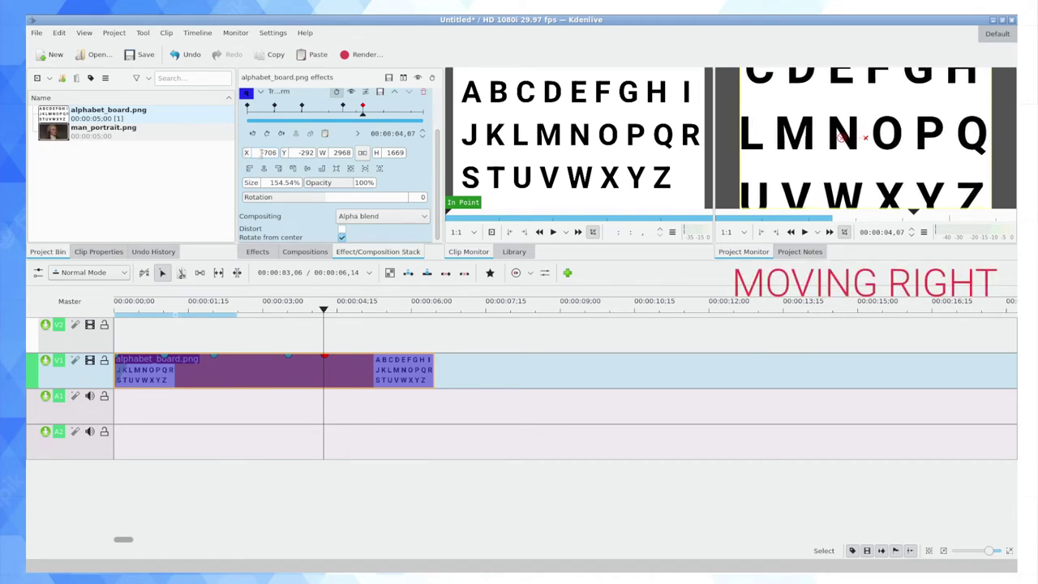
scroll(260, 152, "down", 19)
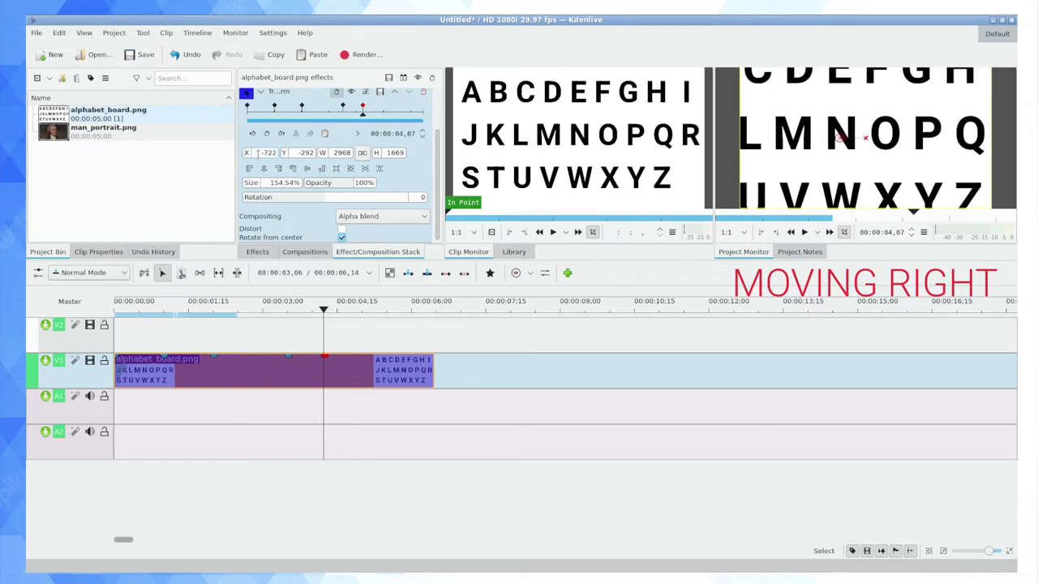
scroll(260, 152, "down", 3)
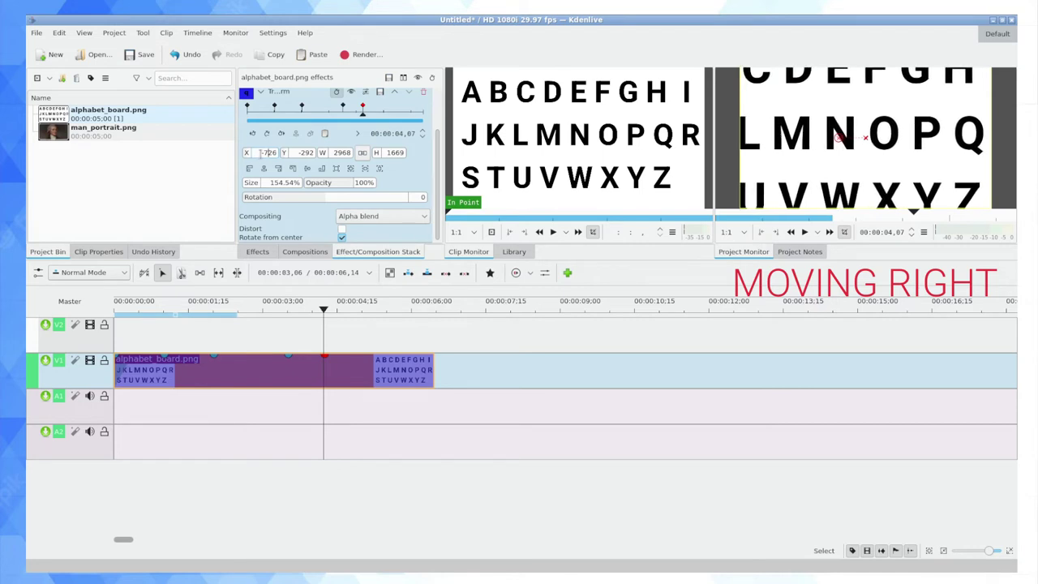
scroll(261, 153, "up", 18)
right_click(262, 154)
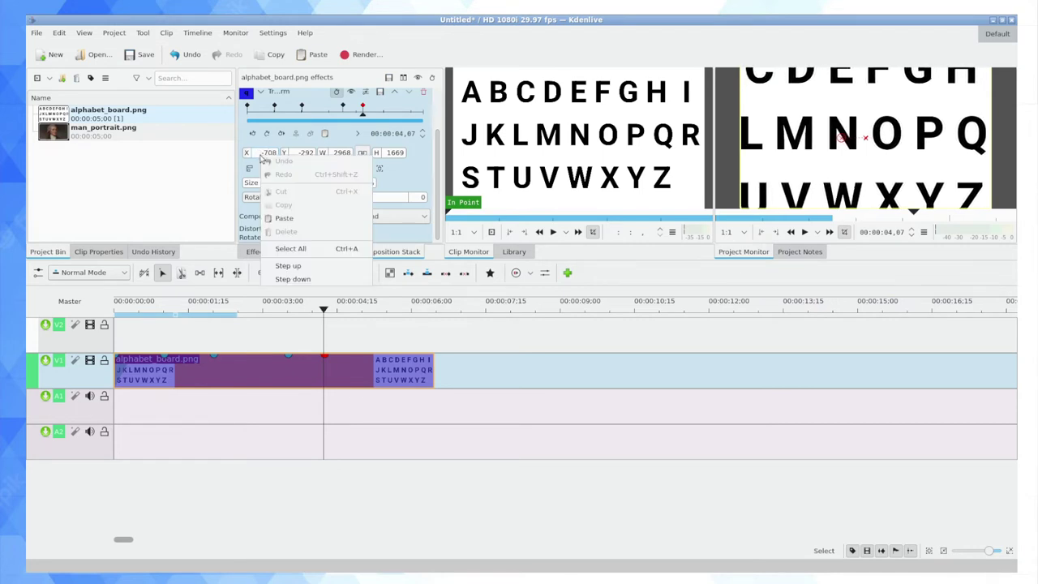
left_click(252, 211)
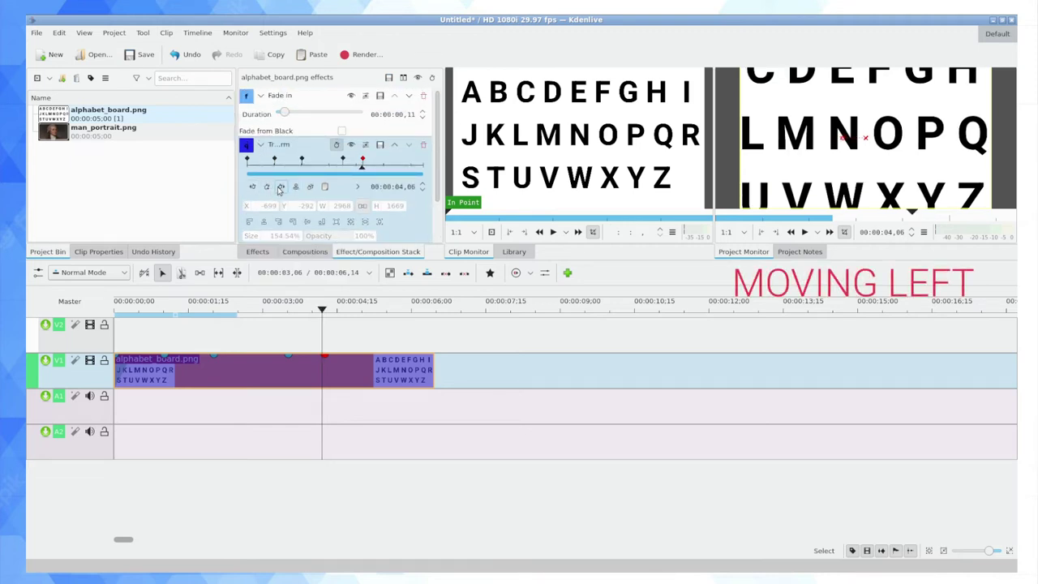
left_click(279, 187)
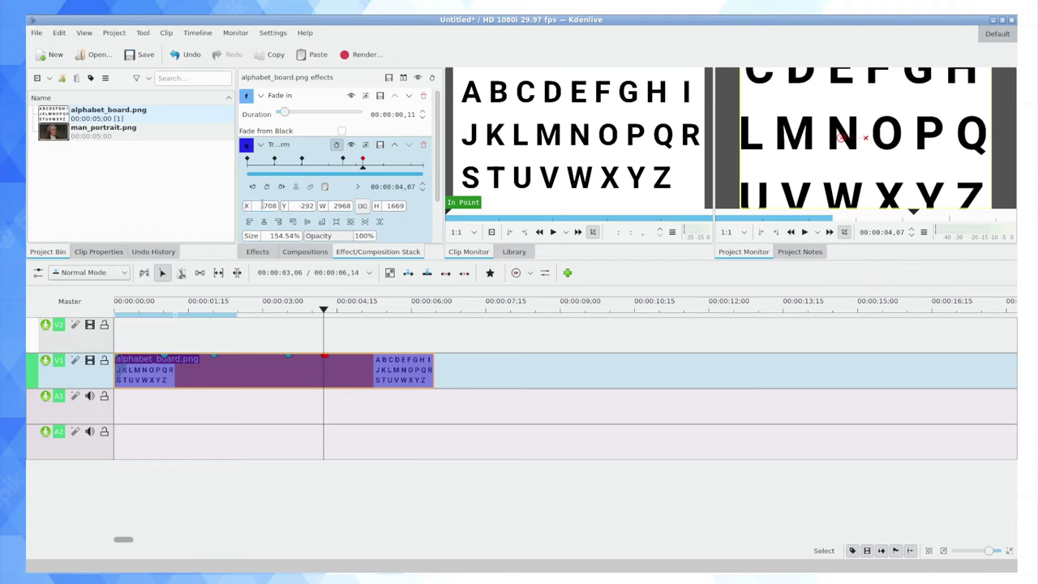
scroll(262, 205, "down", 2)
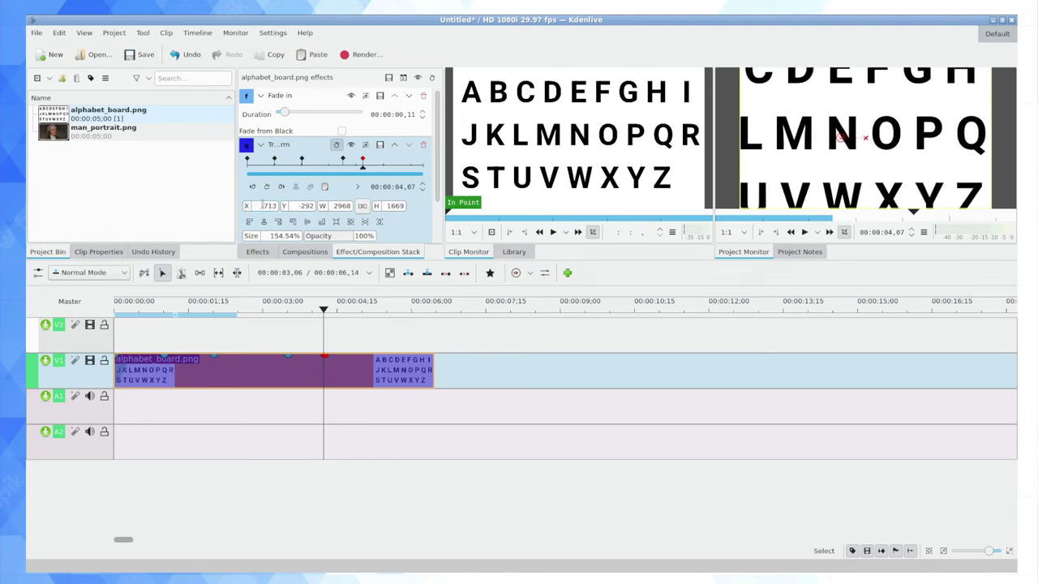
left_click_drag(261, 206, 243, 285)
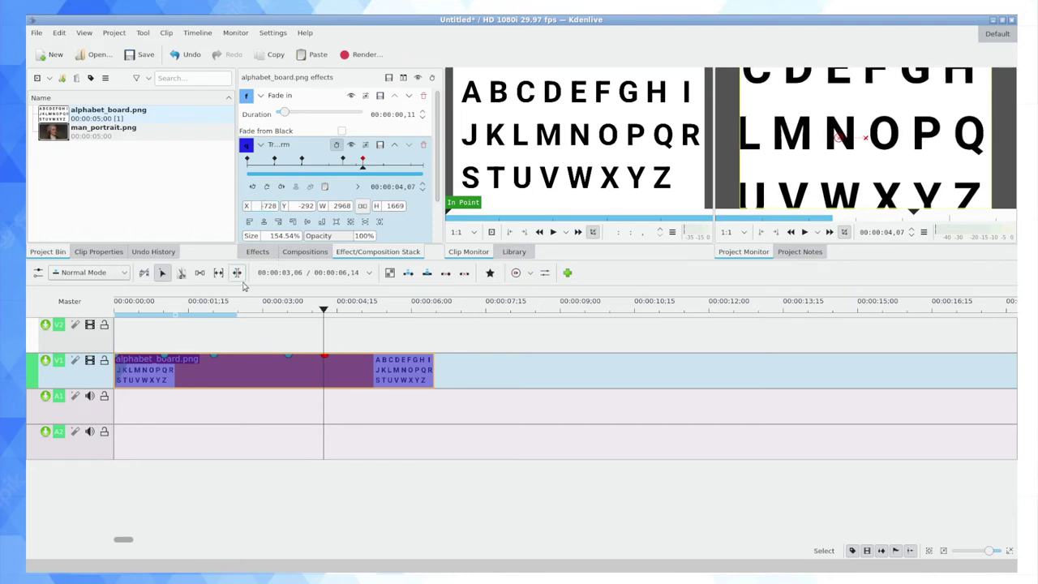
- Play the timeline from the start to check the pan, stopping at 5,07
key("Home")
key("space")
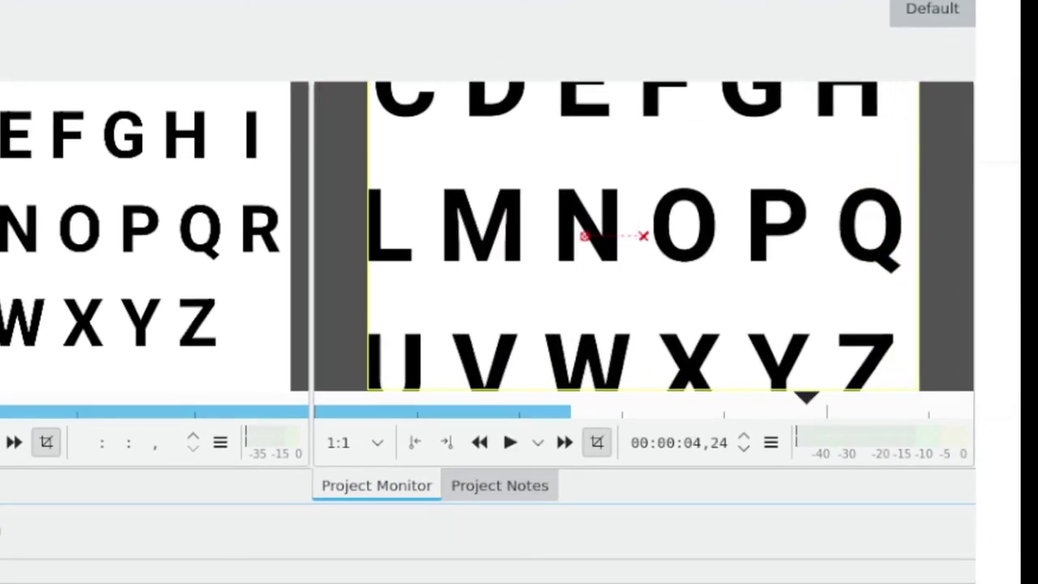
key("space")
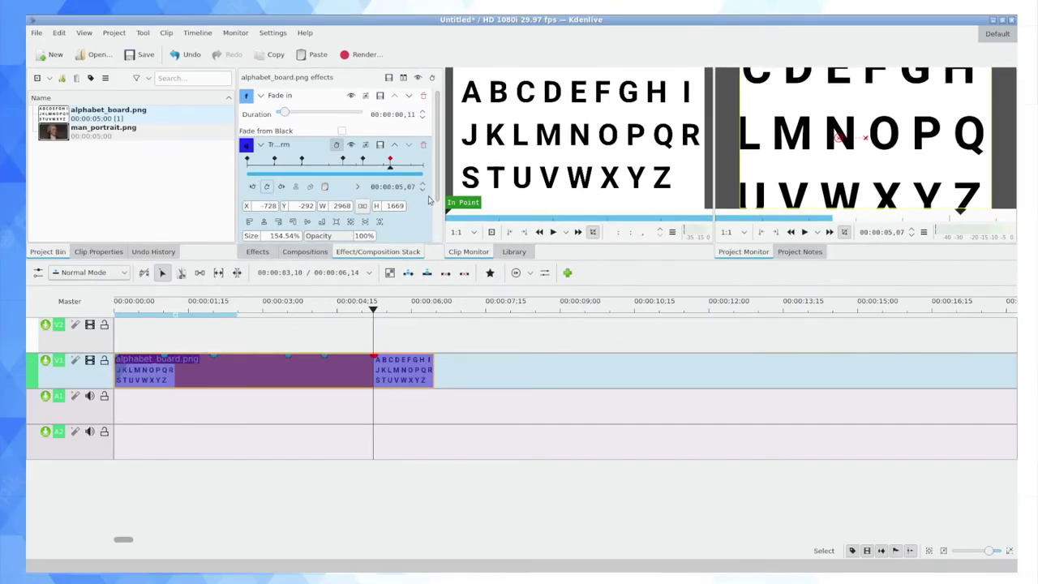
scroll(341, 167, "down", 2)
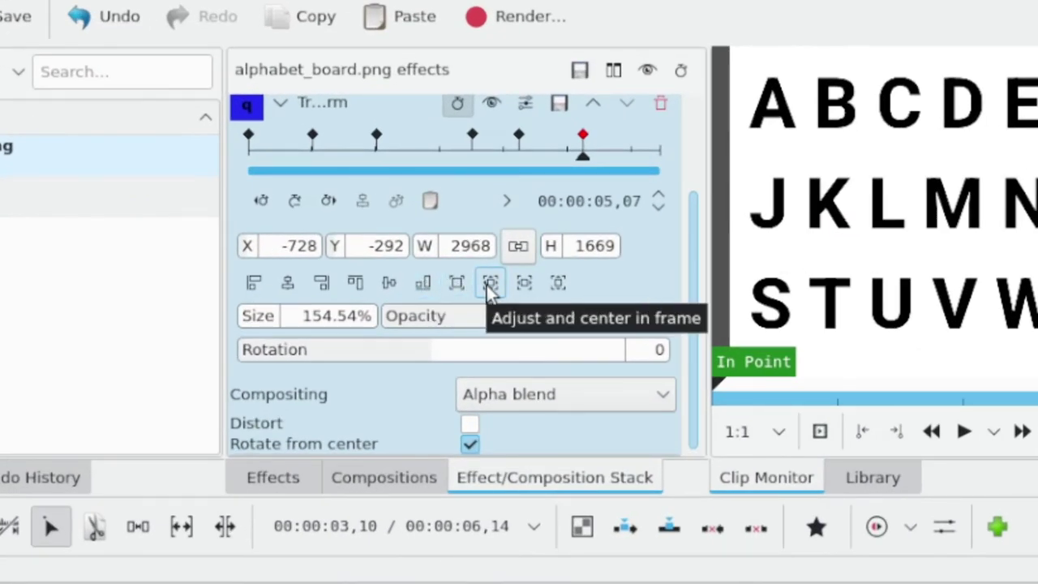
- Centre the board at full 1920x1080 size on the 5,07 keyframe, then replay the animation
left_click(487, 284)
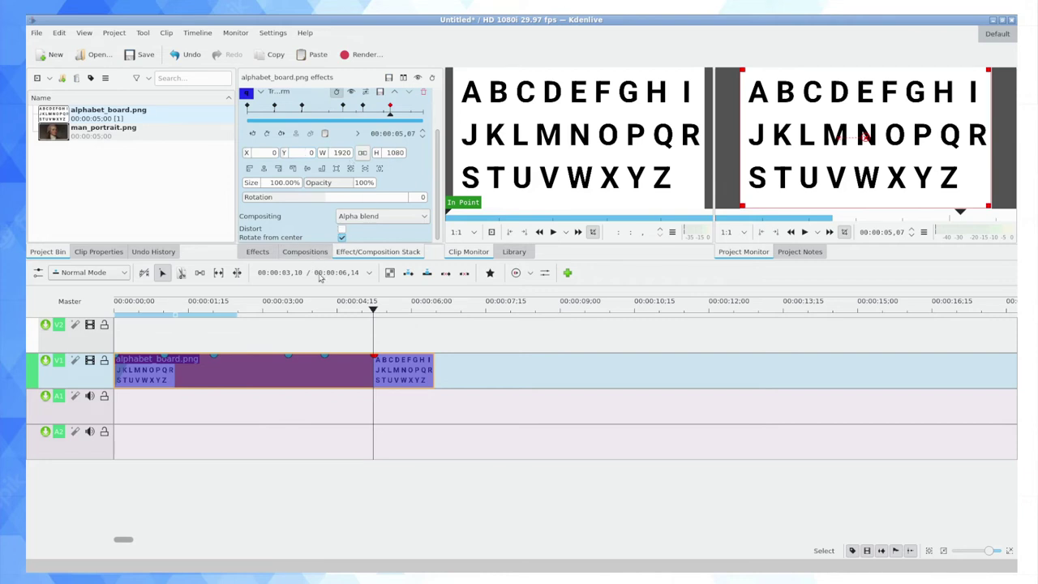
left_click(313, 308)
key("space")
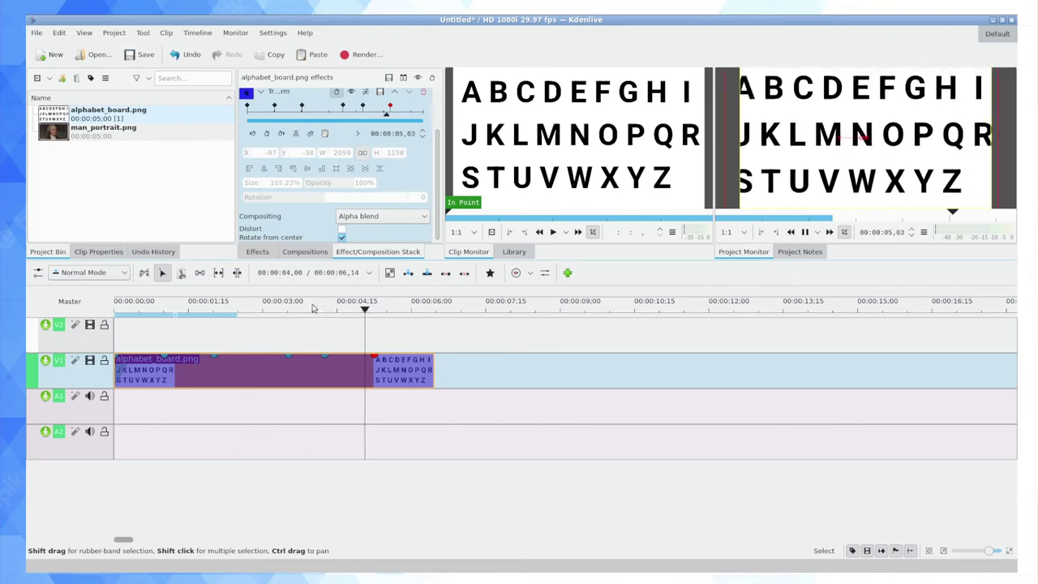
key("space")
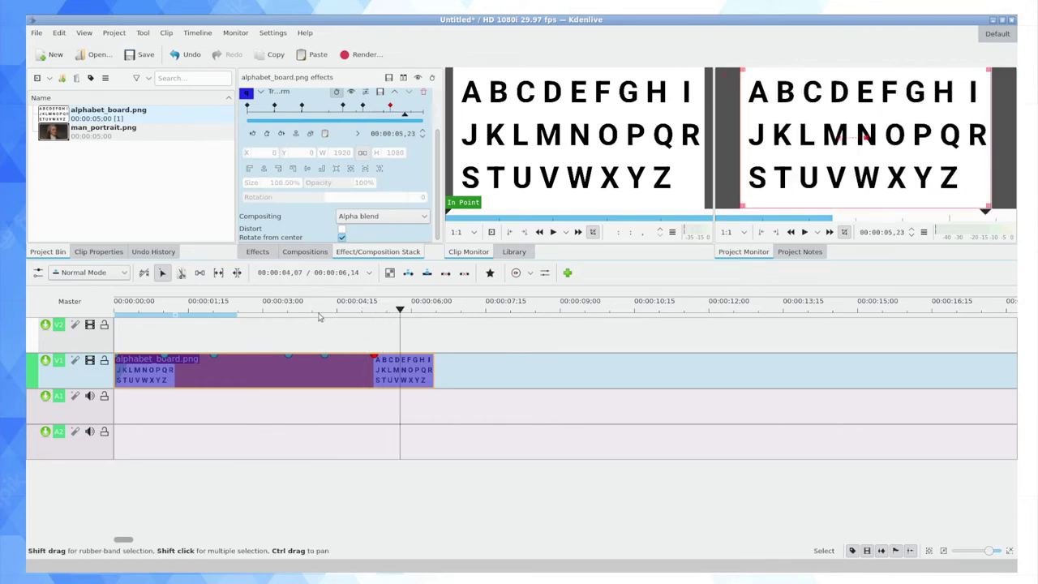
left_click_drag(323, 306, 115, 308)
key("space")
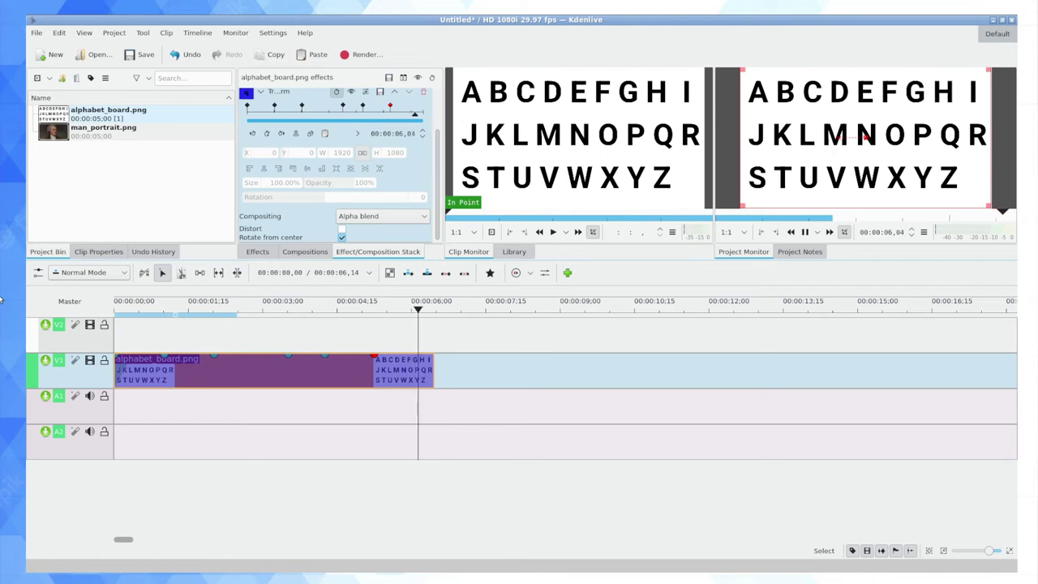
- Place man_portrait.png on V1 right after alphabet_board and play into it
key("space")
left_click(129, 164)
left_click_drag(113, 140, 449, 389)
key("space")
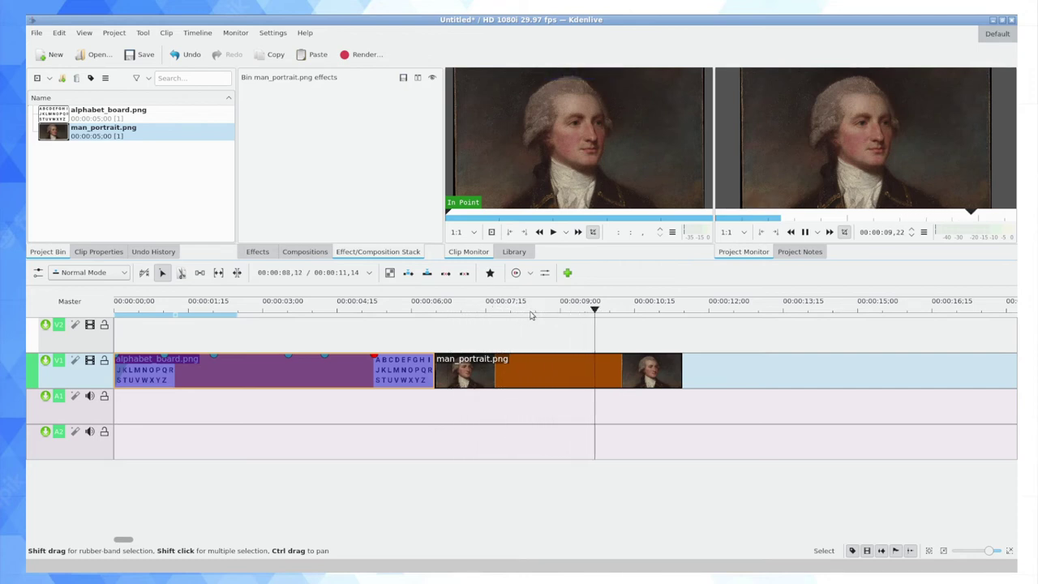
key("space")
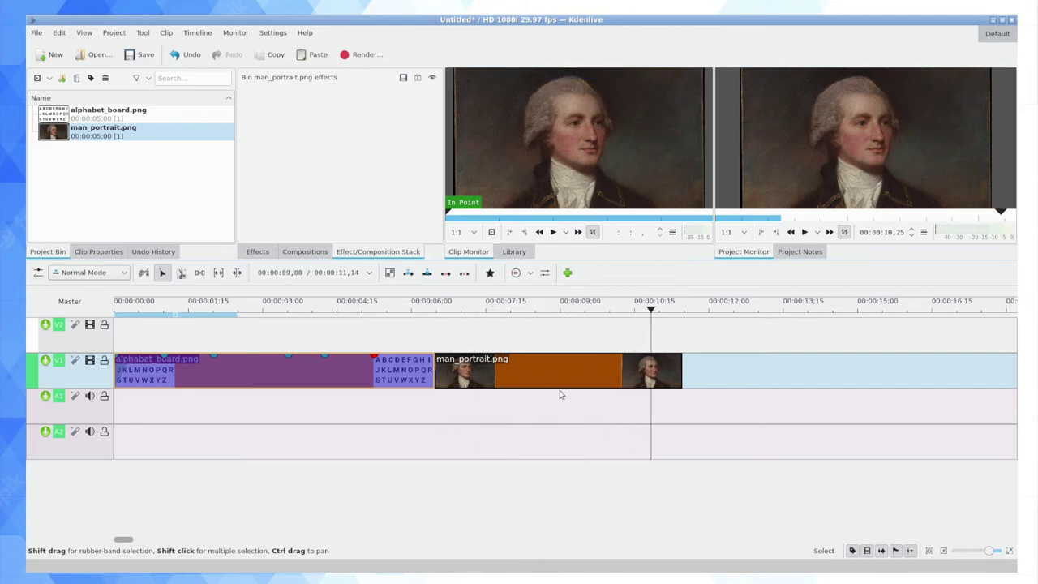
- Add and then undo a Transform composition on the portrait clip, and trim it to 00:03:28
left_click(560, 367)
left_click(305, 250)
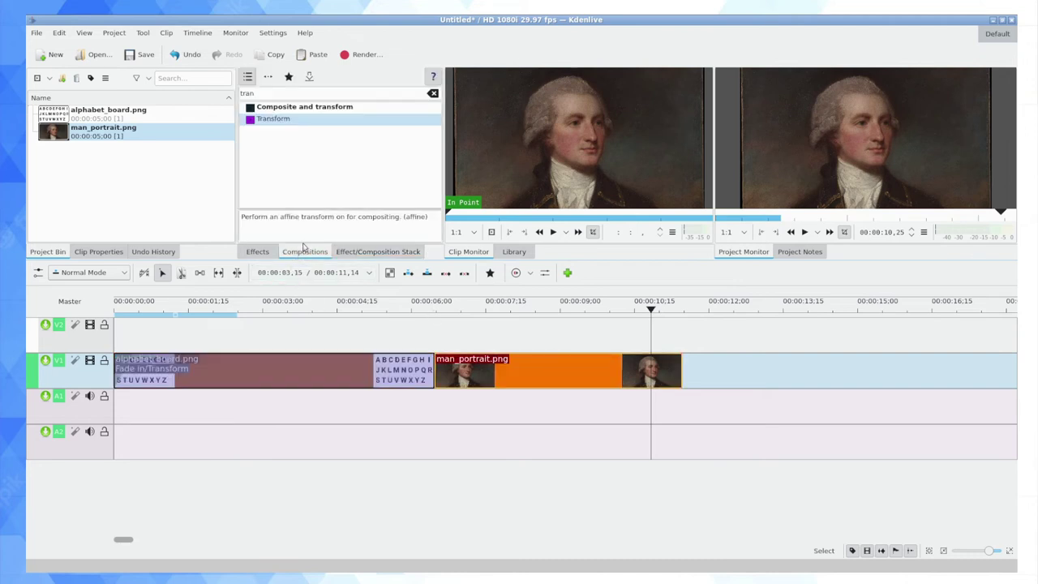
left_click(311, 122)
left_click_drag(382, 348, 382, 385)
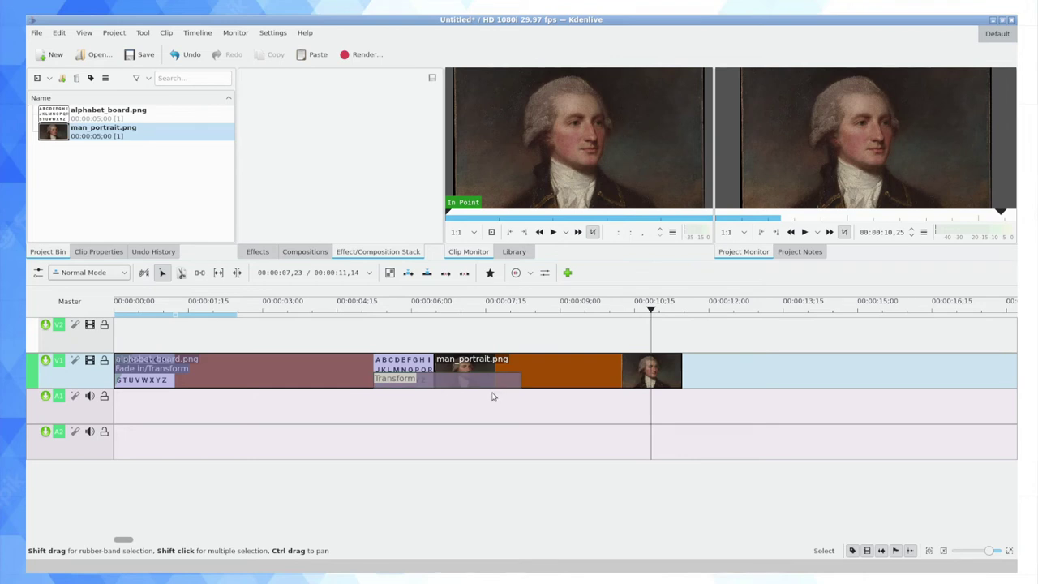
key("ctrl+z")
left_click(683, 370)
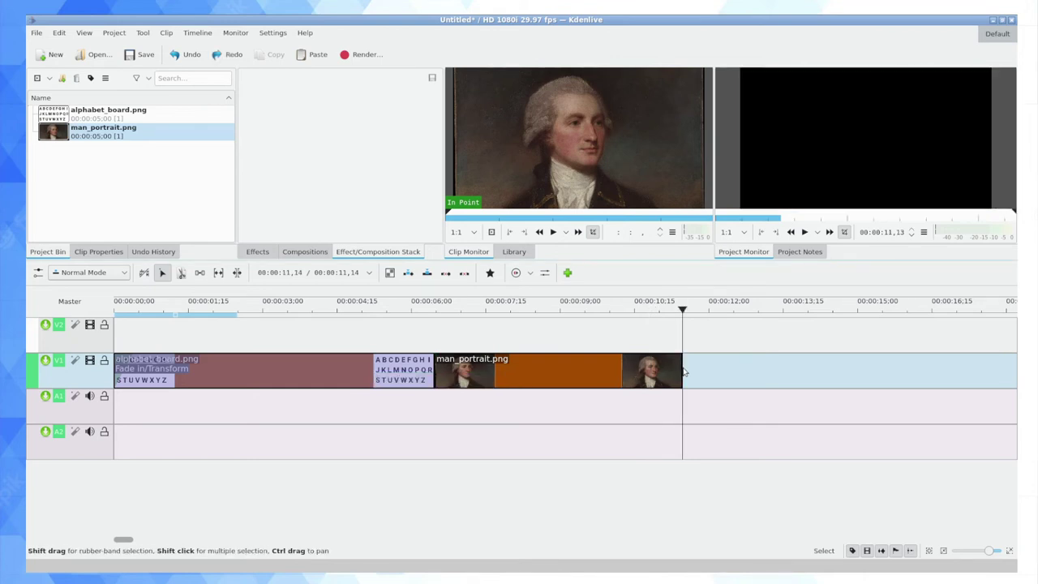
left_click_drag(681, 370, 629, 371)
- Add a Transform effect to the man_portrait clip
right_click(526, 369)
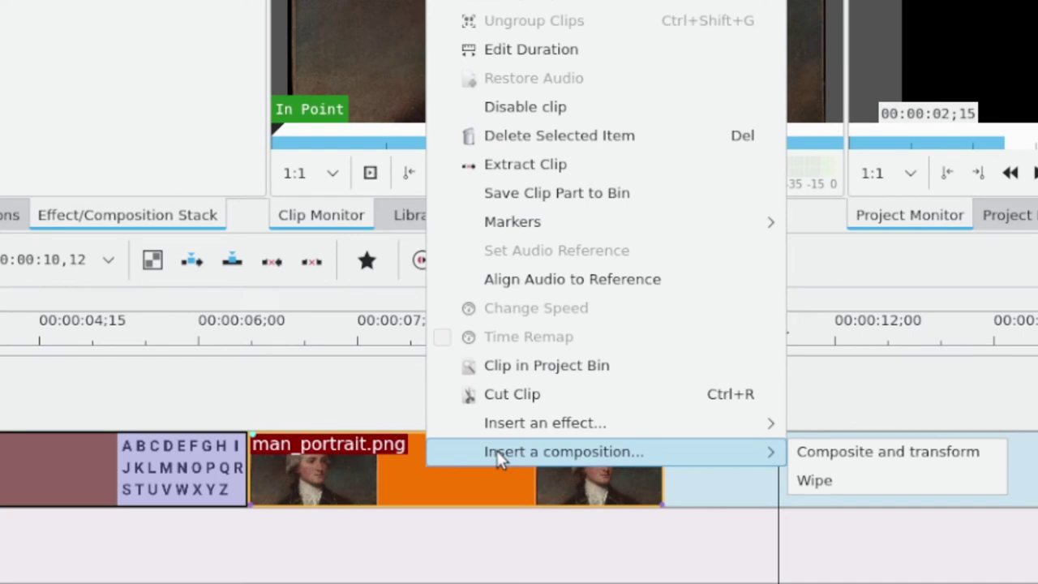
mouse_move(563, 356)
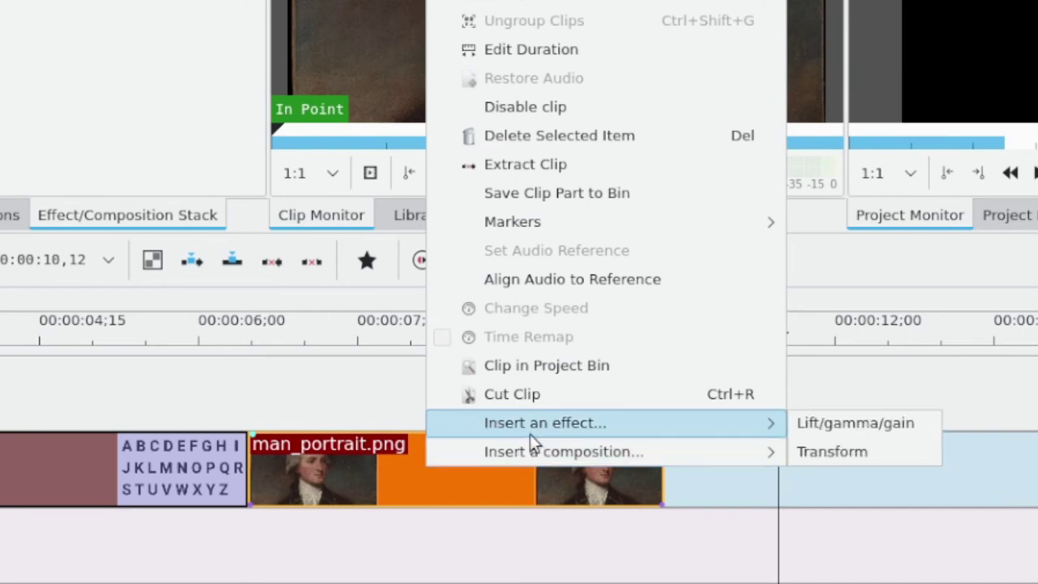
left_click(803, 451)
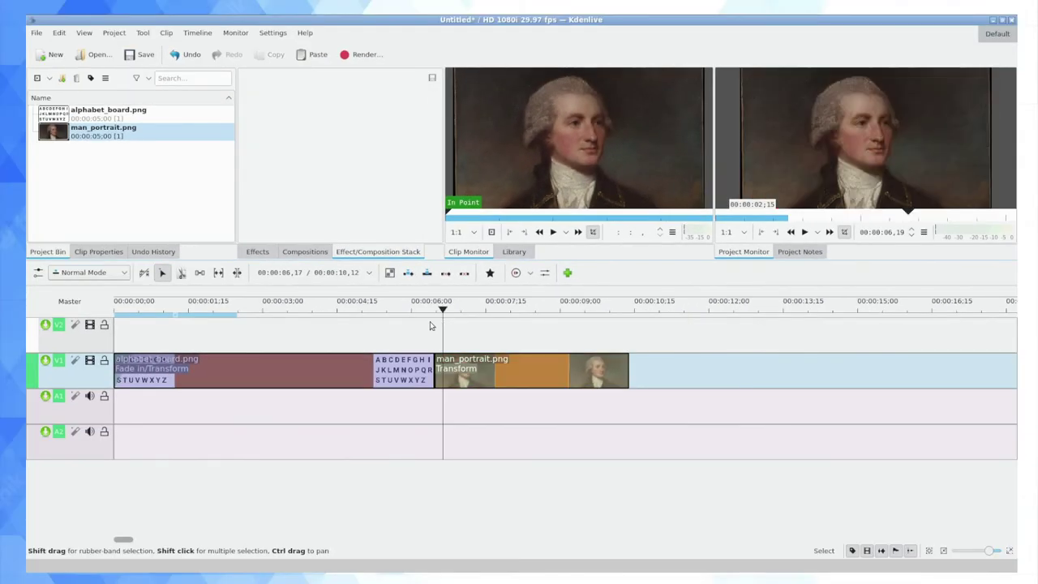
- Put the playhead at the portrait clip's start and show its default Transform settings
left_click(299, 355)
left_click(436, 323)
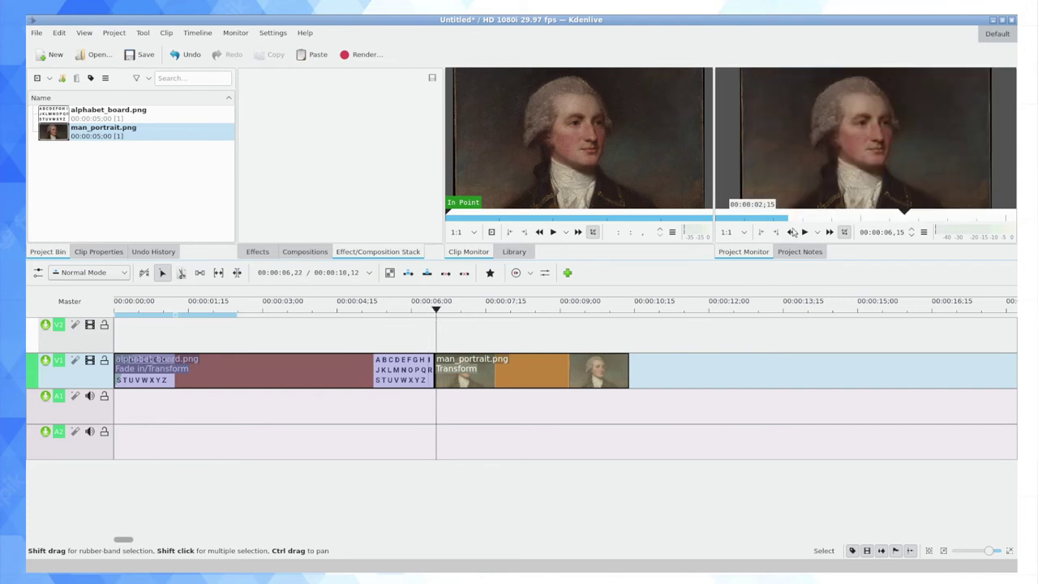
left_click(556, 378)
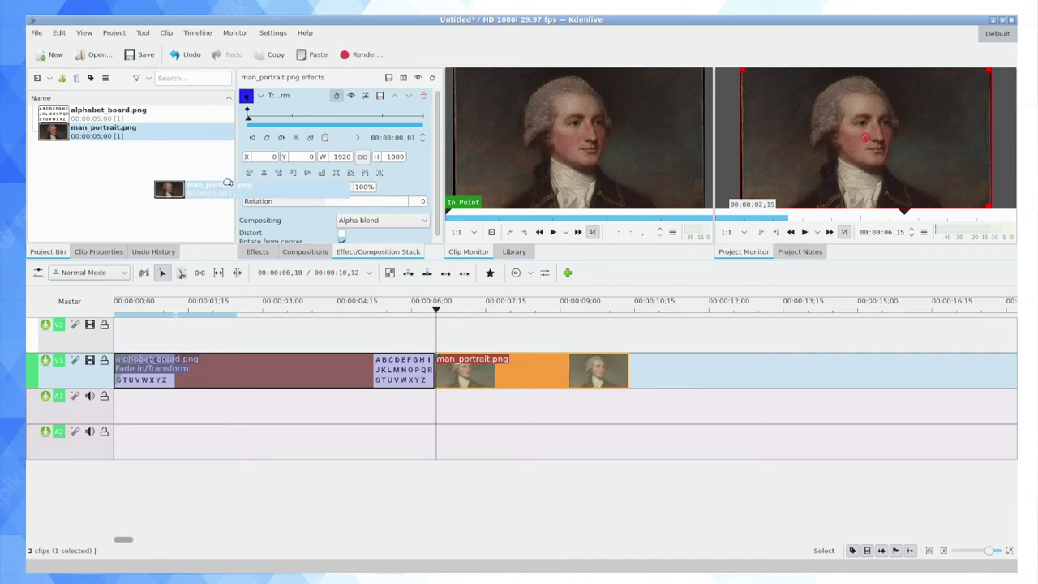
left_click_drag(114, 136, 232, 120)
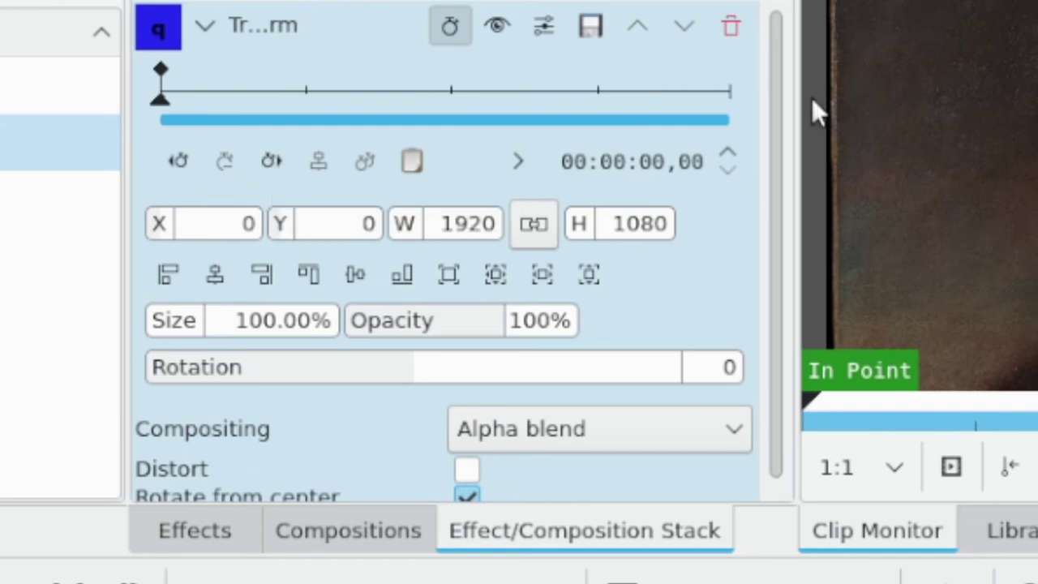
- Keyframe the Transform from 149.58% size at the start to a centred 100% at the clip's end
mouse_move(157, 100)
left_mouse_down()
mouse_move(250, 111)
mouse_move(158, 113)
left_mouse_up()
scroll(238, 329, "up", 10)
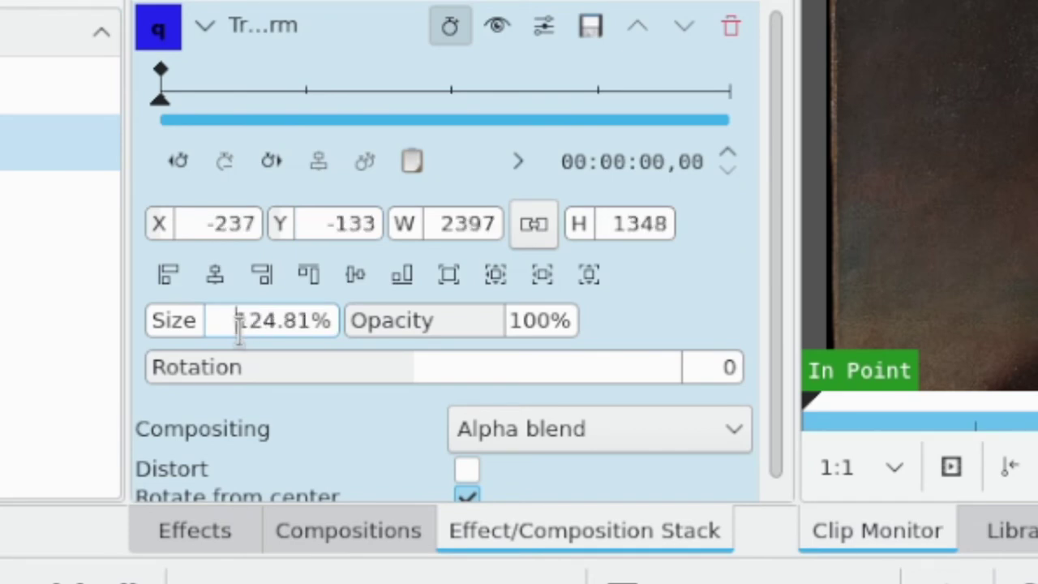
scroll(238, 328, "up", 10)
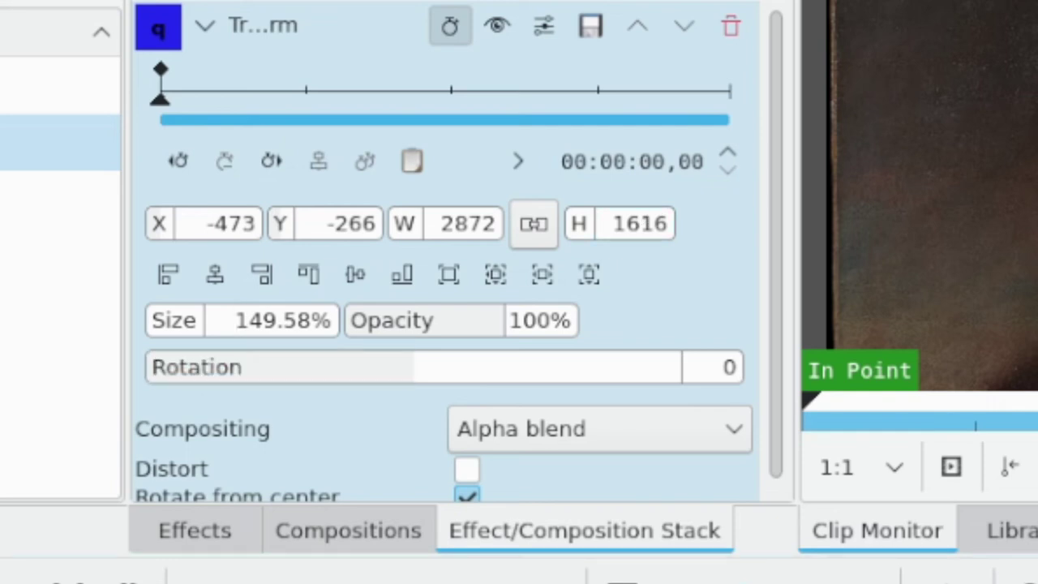
left_click_drag(161, 97, 680, 102)
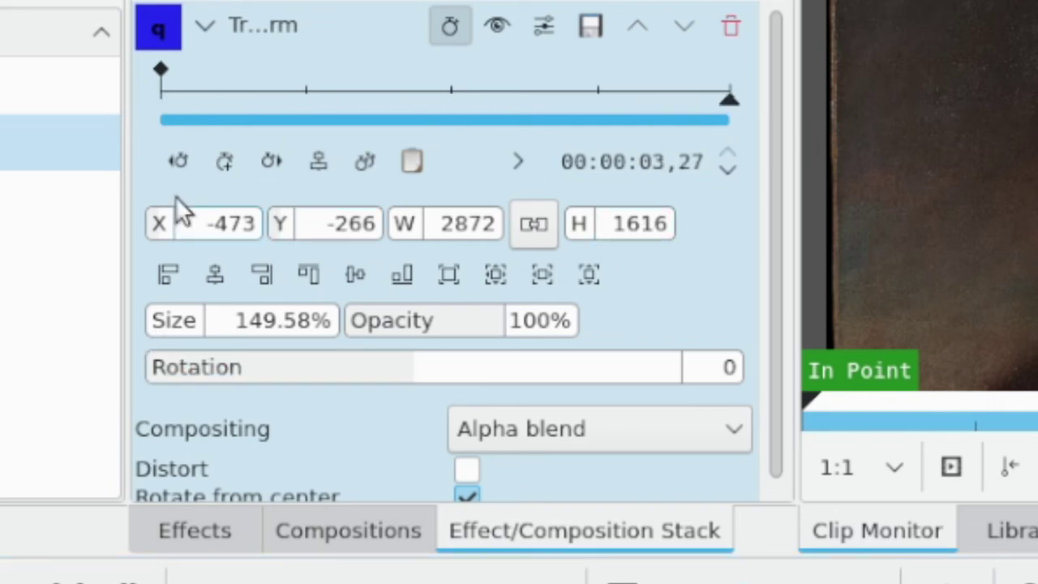
left_click(230, 163)
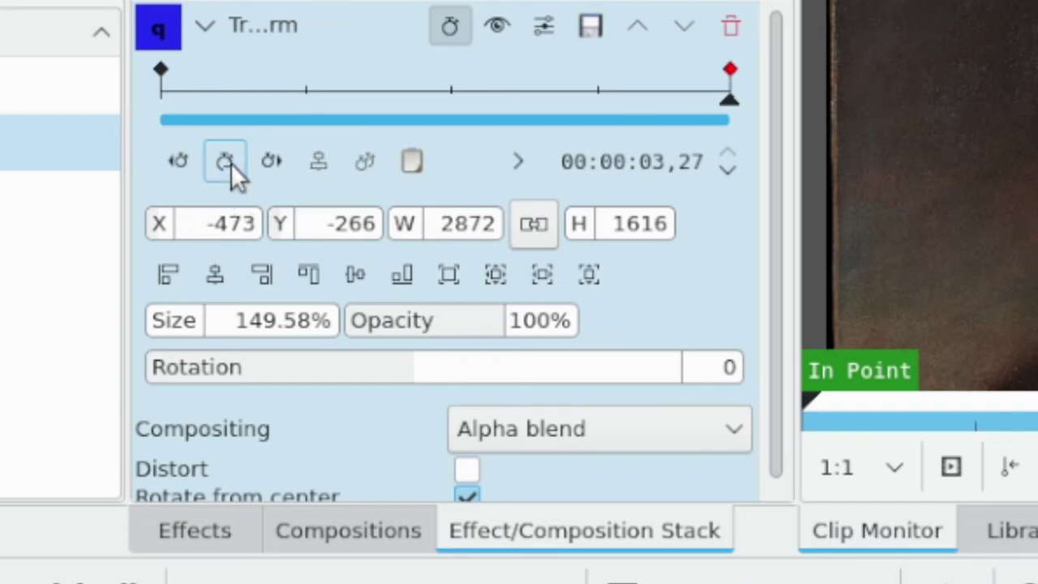
left_click(495, 268)
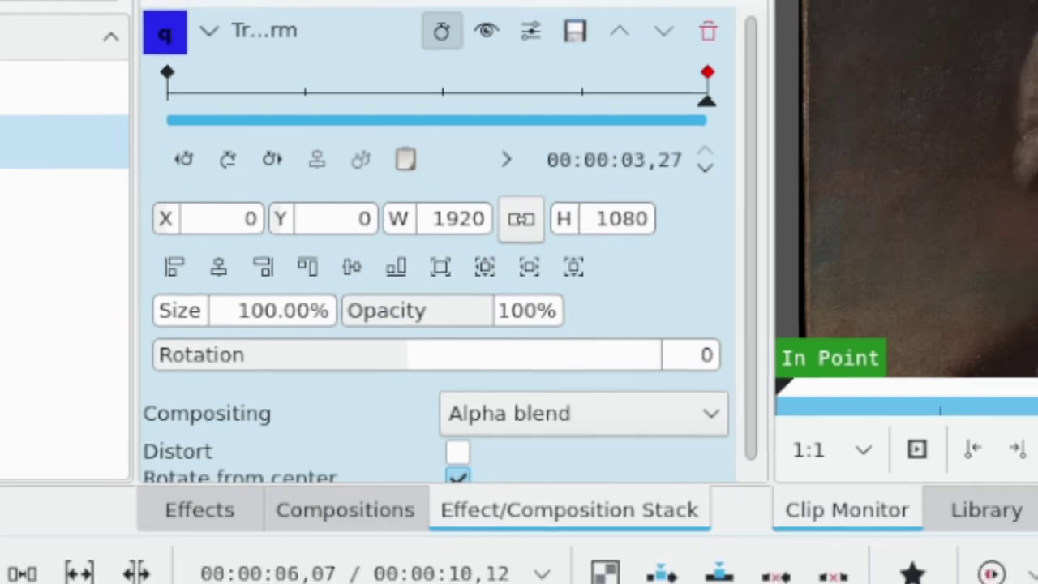
- Preview the portrait's zoom-out by scrubbing, then playing from the clip's start
left_click(768, 583)
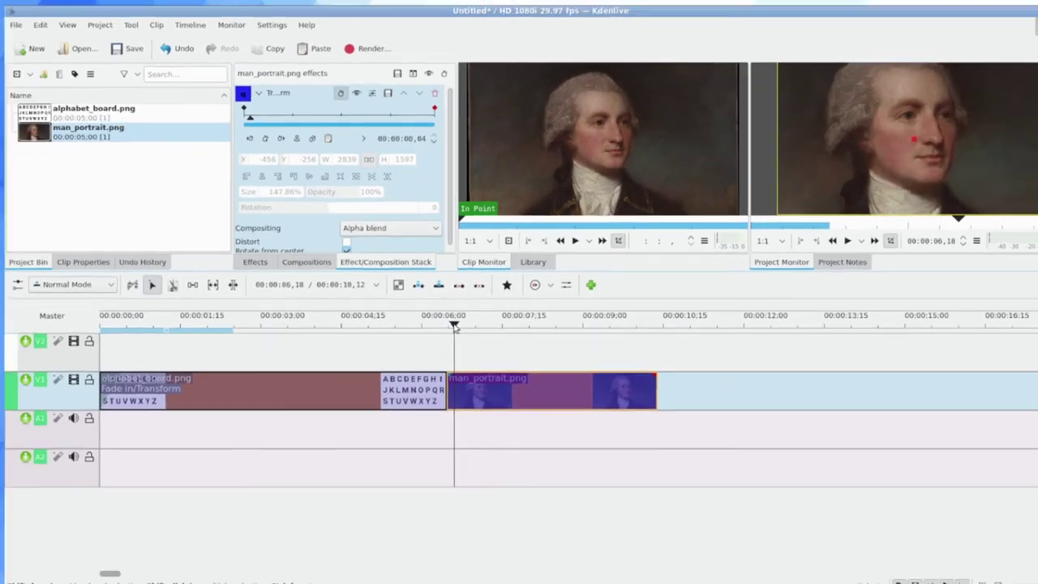
left_click(584, 508)
left_click_drag(430, 310, 622, 322)
left_click(434, 312)
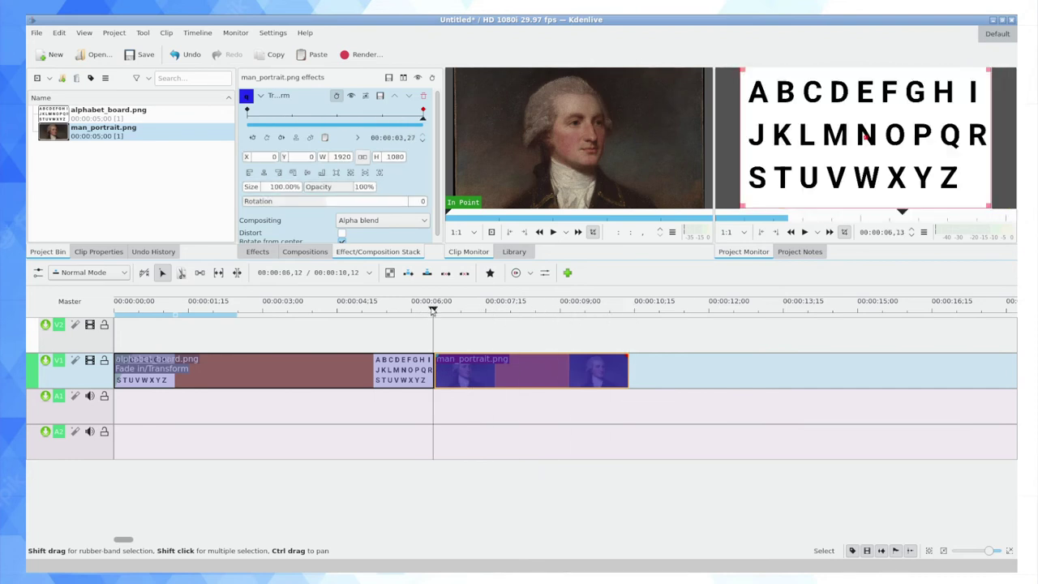
key("space")
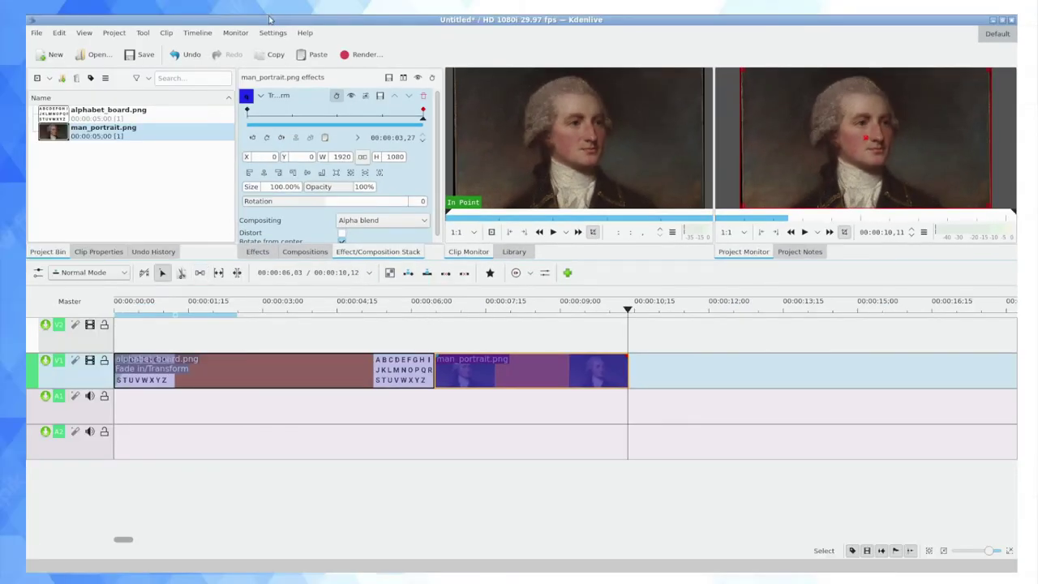
- Add a second man_portrait clip after the first, with a Transform zooming from 100% to 159.53% at its end
left_click_drag(105, 130, 657, 376)
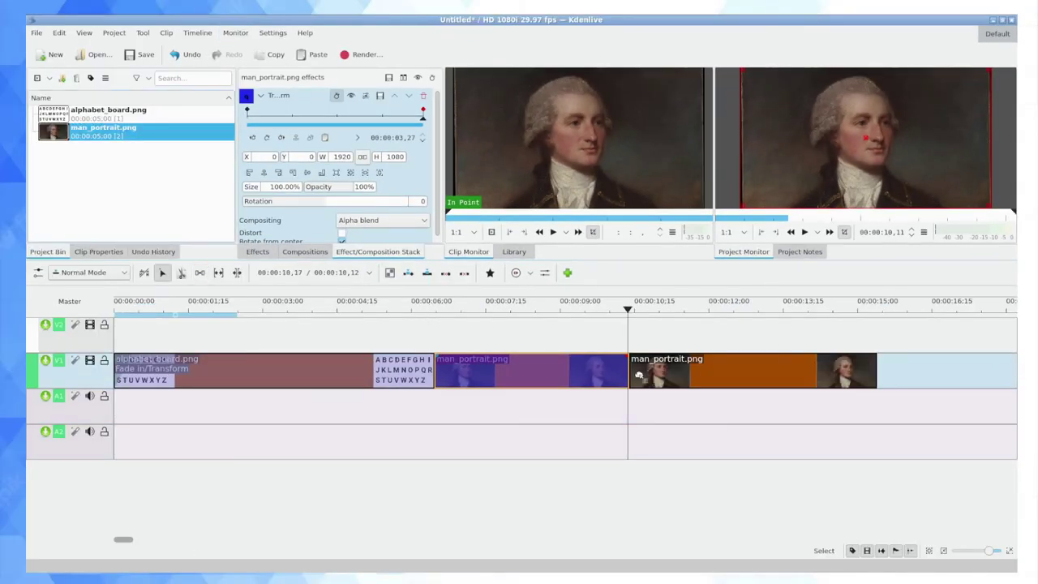
left_click(677, 360)
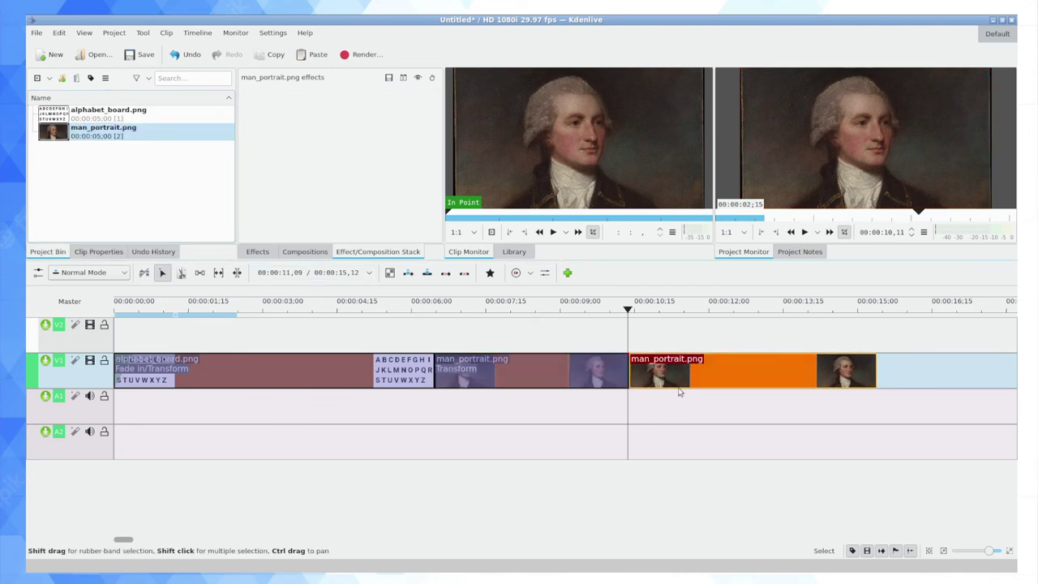
right_click(683, 376)
mouse_move(718, 367)
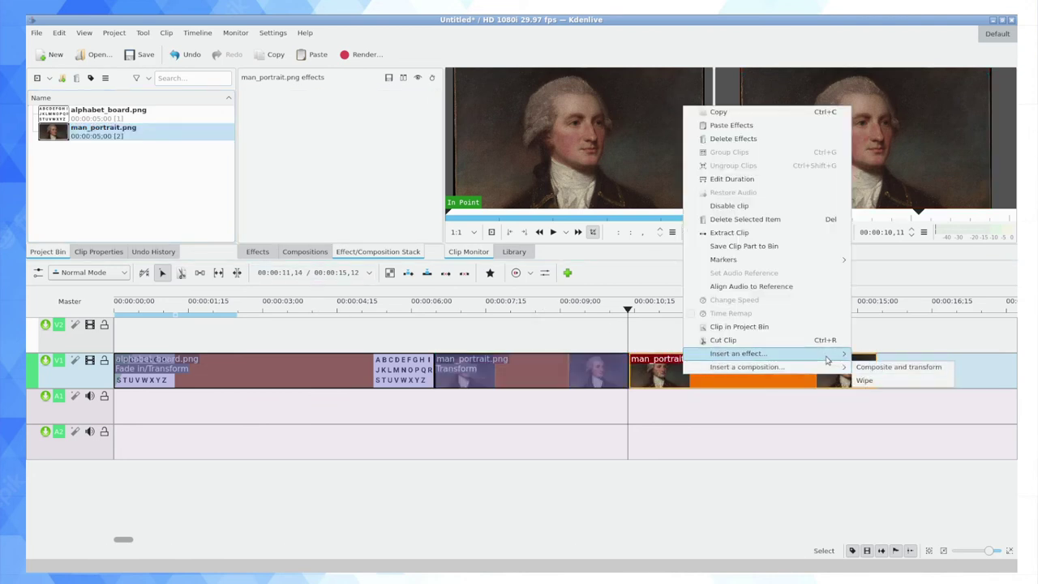
left_click(880, 368)
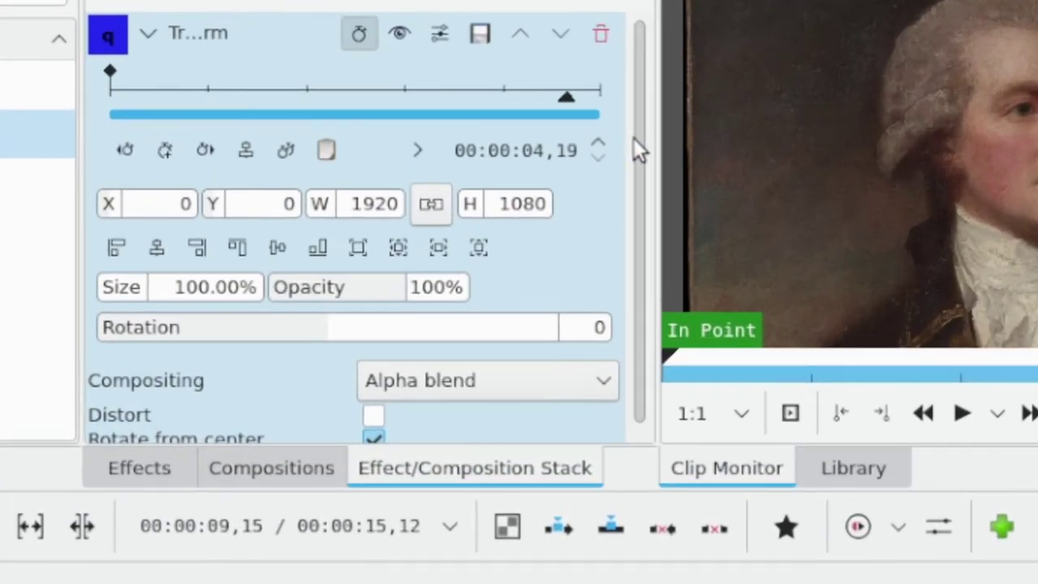
left_click(164, 151)
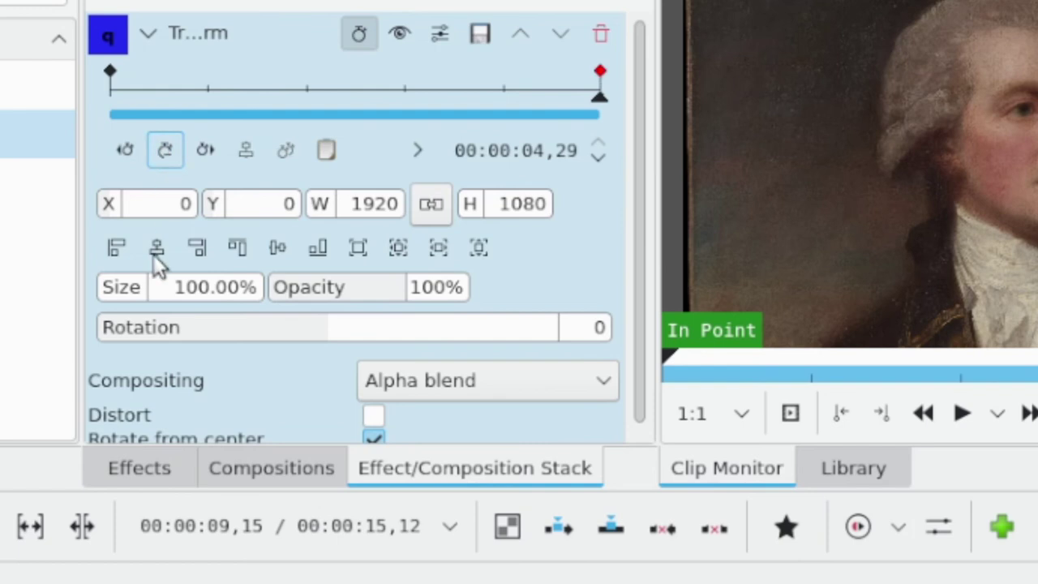
left_click_drag(174, 290, 179, 288)
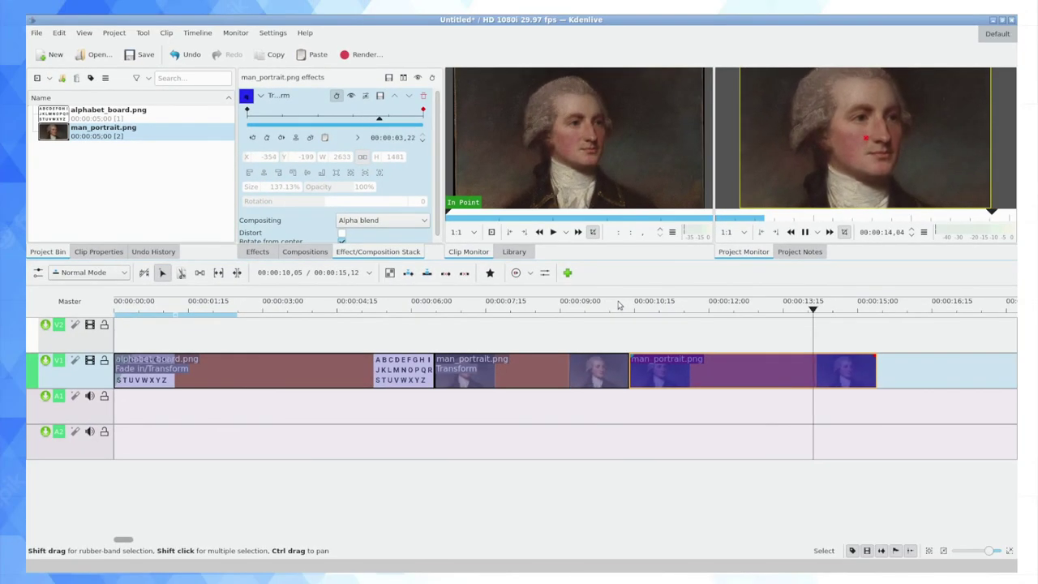
- Trim 24 frames off the last man_portrait clip so the timeline ends at 00:00:14,18
left_click(437, 308)
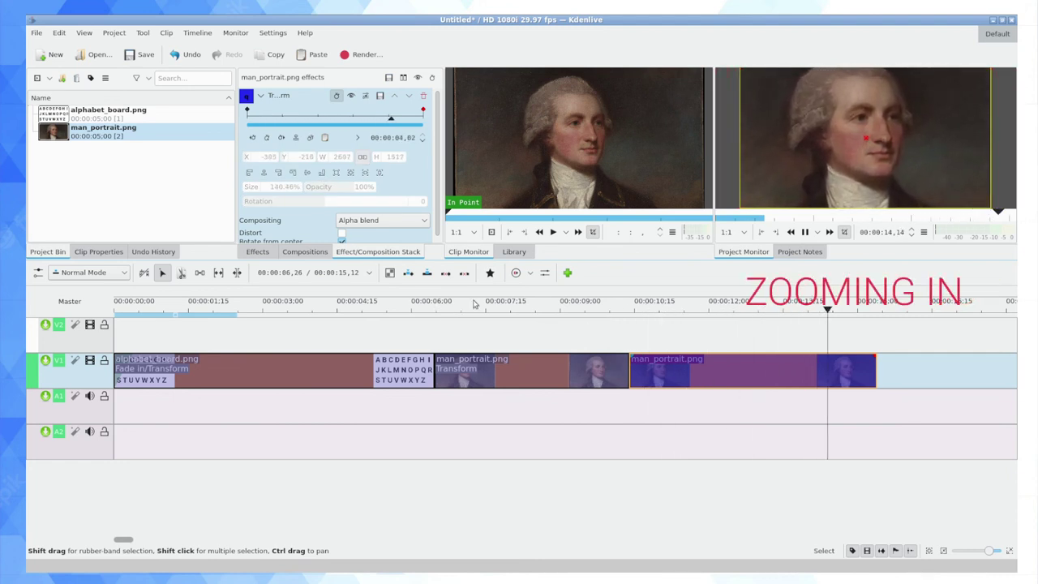
left_click_drag(875, 370, 853, 375)
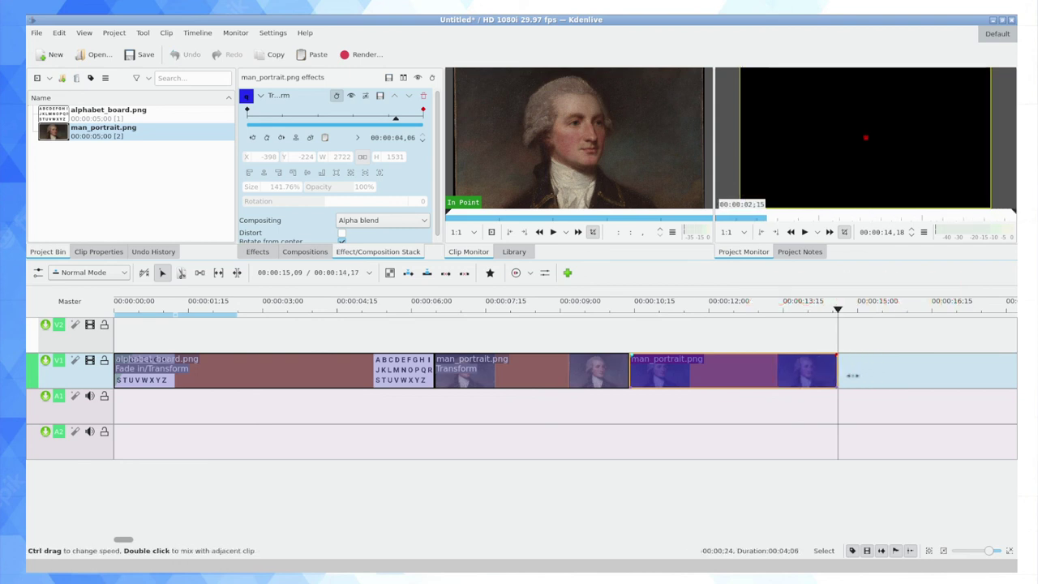
left_click(765, 315)
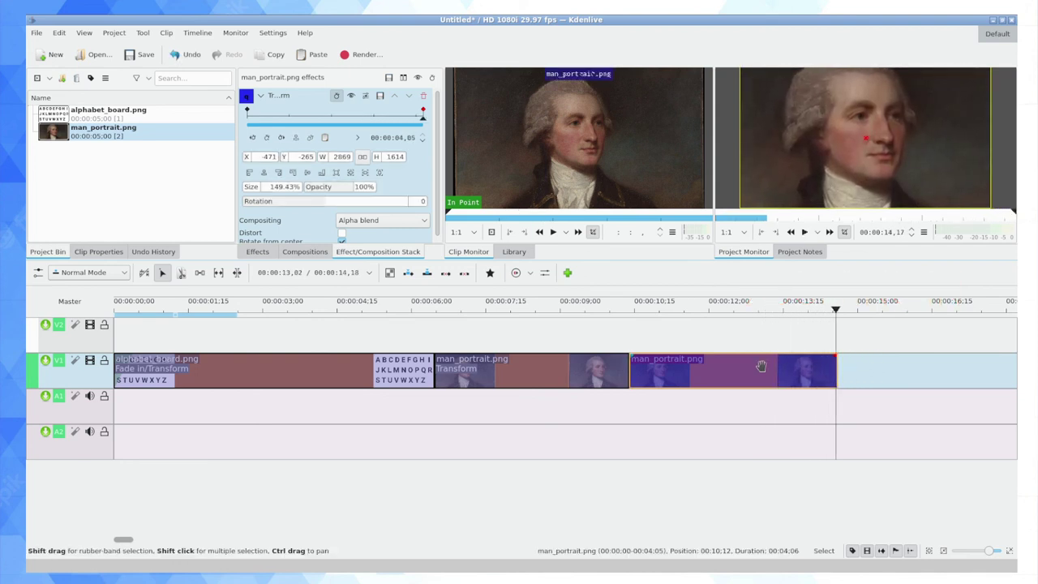
left_click(642, 315)
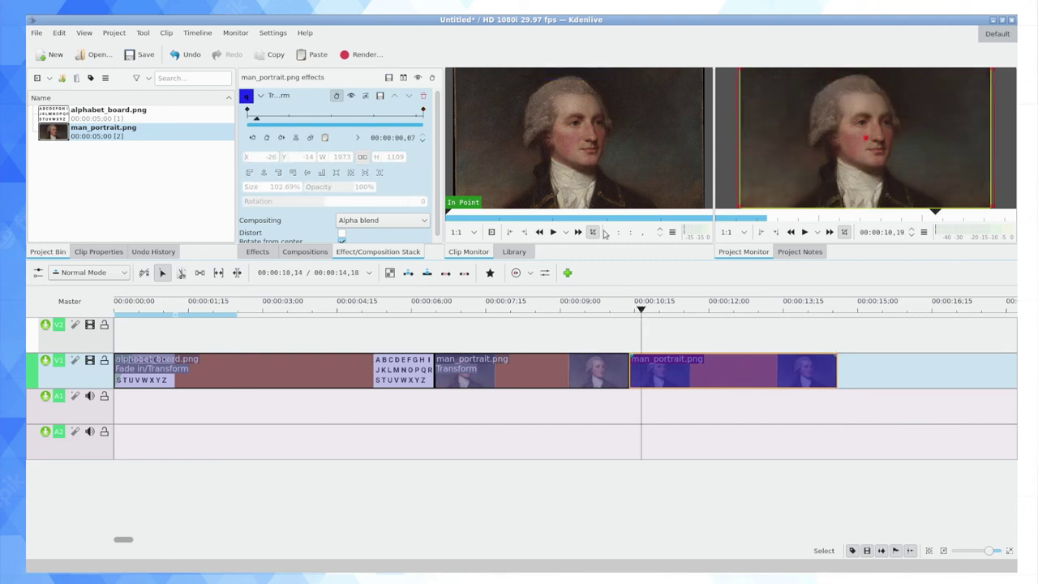